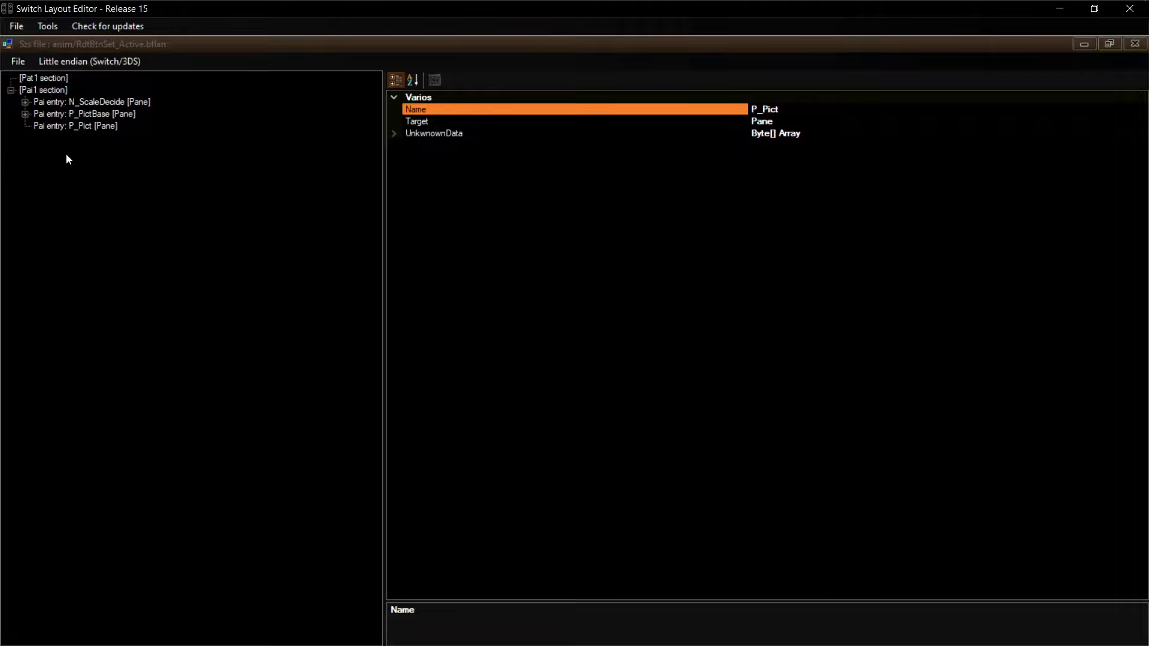
# - Inspect the existing FLPA tag under P_PictBase for reference
pyautogui.click(101, 127)
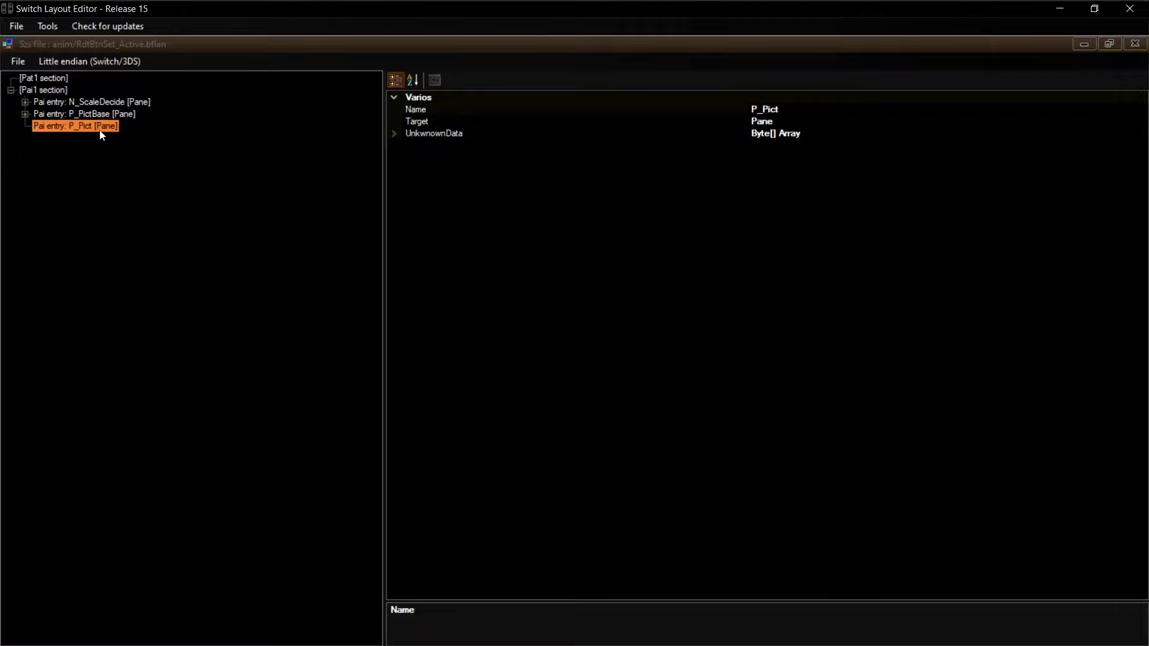
pyautogui.click(25, 114)
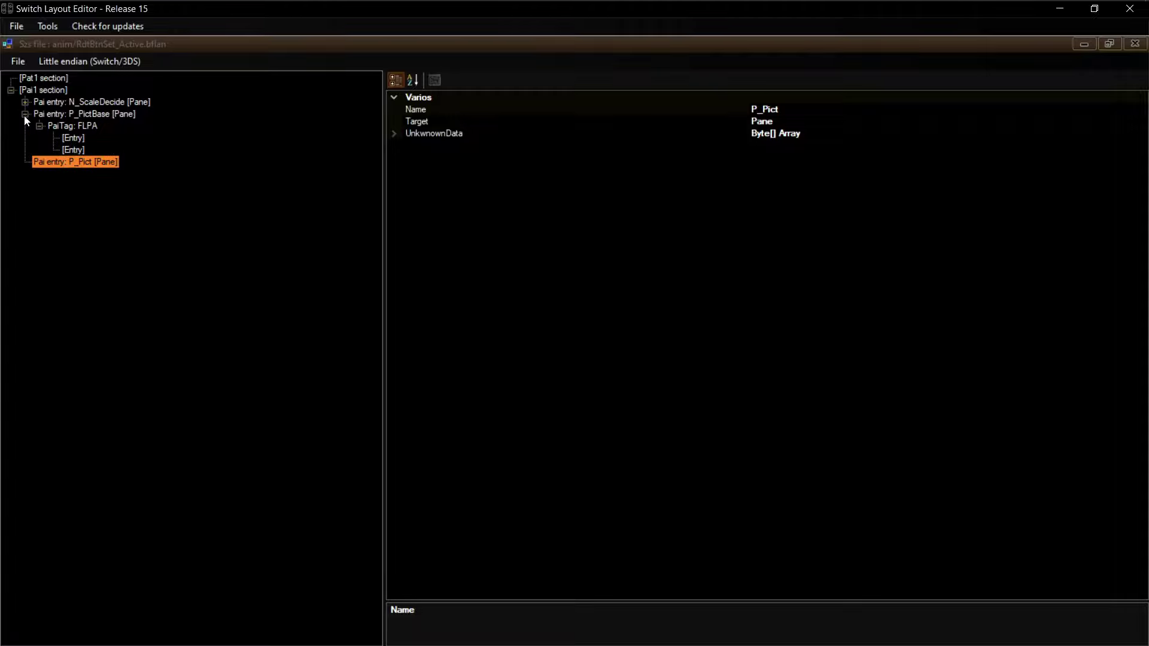
pyautogui.click(93, 115)
pyautogui.click(90, 127)
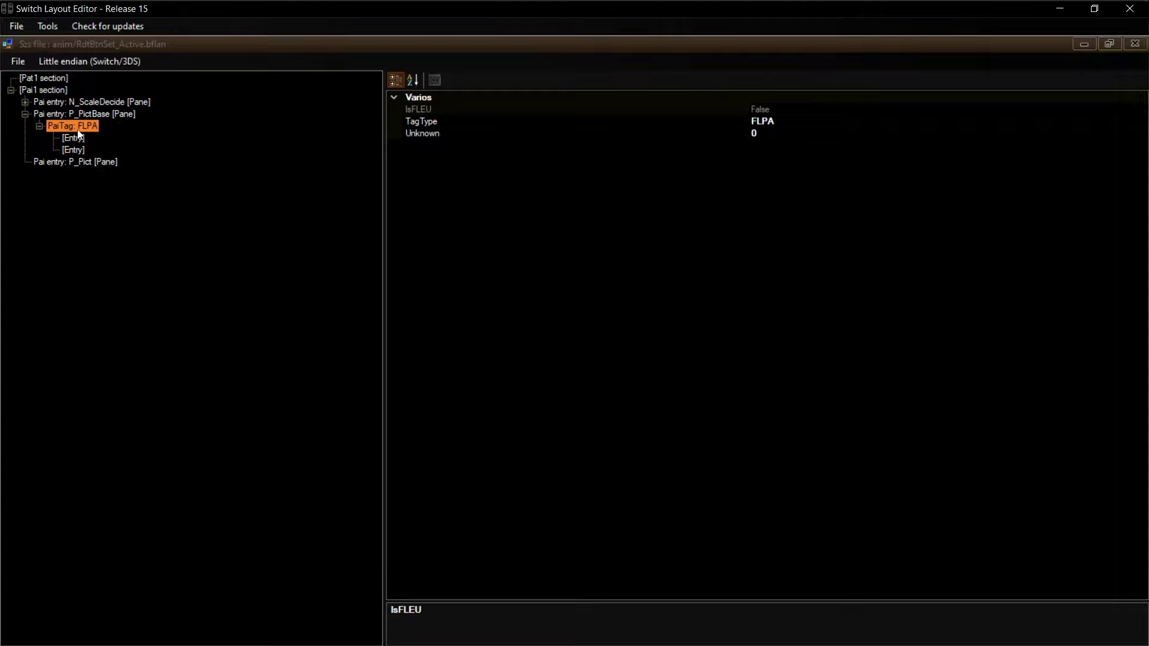
# - Add a new tag to P_Pict and set its TagType to FLPA
pyautogui.click(83, 164)
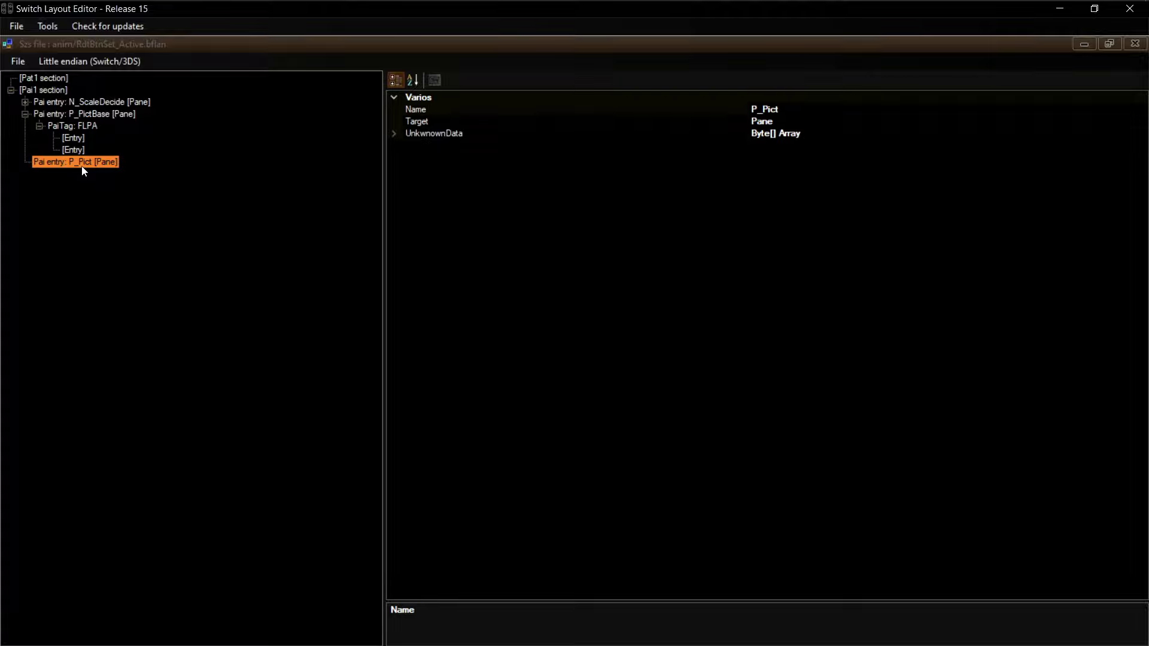
pyautogui.rightClick(83, 170)
pyautogui.click(109, 175)
pyautogui.click(24, 163)
pyautogui.click(84, 177)
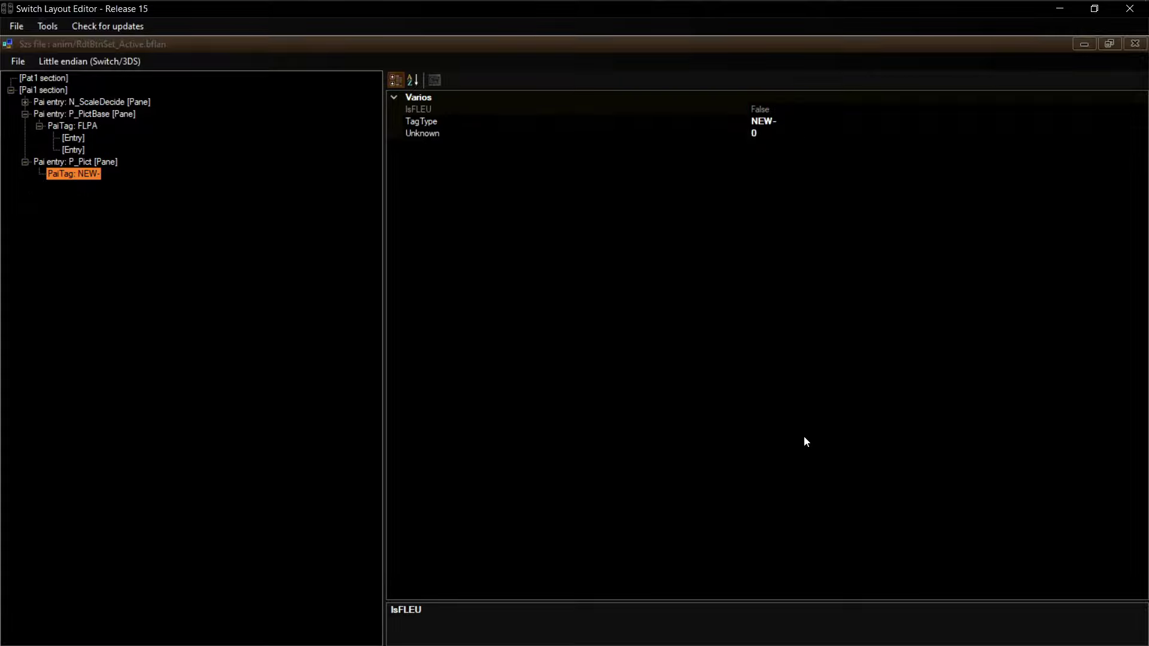
pyautogui.click(785, 122)
pyautogui.moveTo(787, 121); pyautogui.dragTo(751, 126)
pyautogui.write('FLPA')
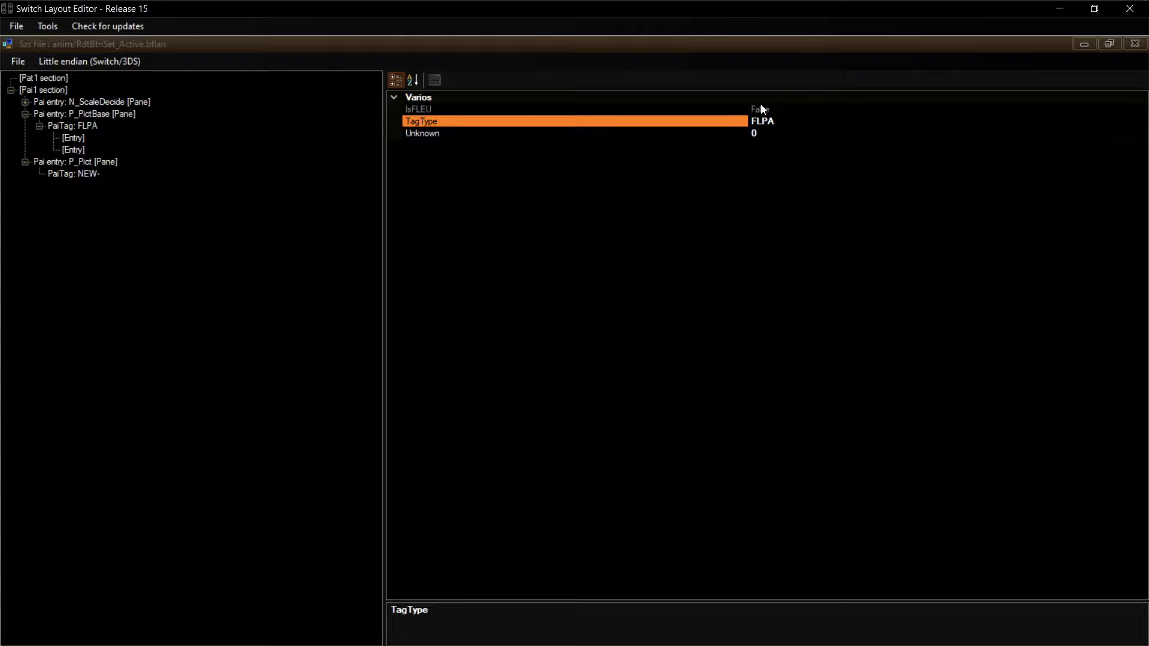
pyautogui.press('Return')
# - Add one entry to the FLPA tag and expand it to show the entry
pyautogui.rightClick(80, 175)
pyautogui.click(61, 176)
pyautogui.rightClick(60, 175)
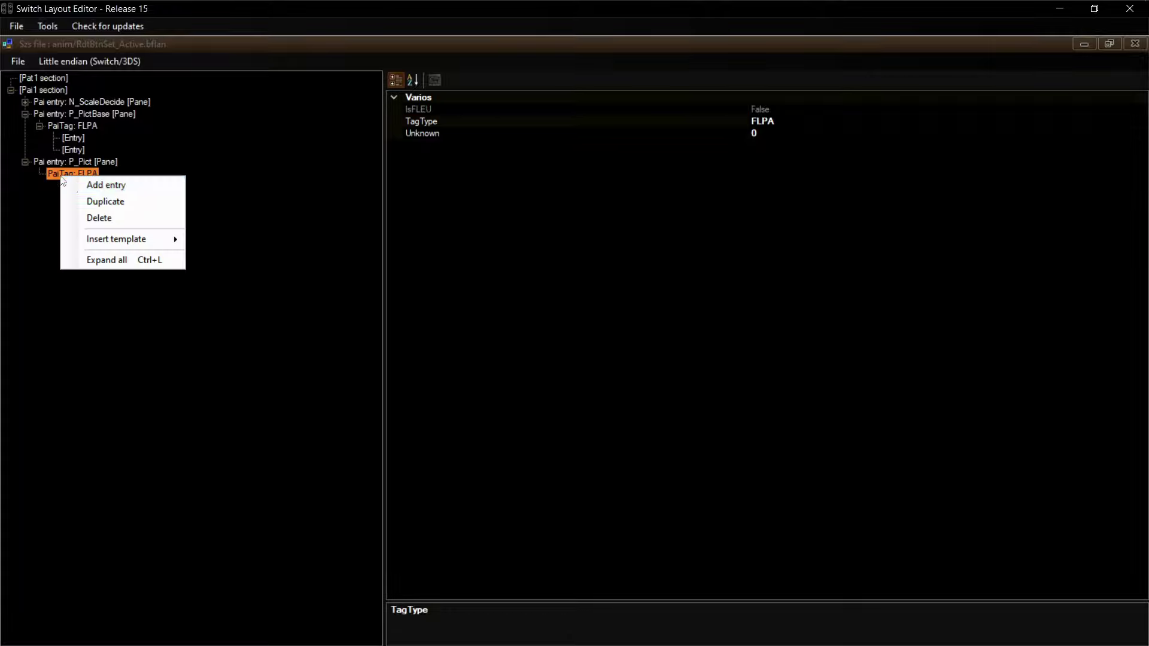
pyautogui.click(93, 189)
pyautogui.click(38, 173)
# - Set the new entry's AnimationTarget to 4 and DataType to 2, then open its KeyFrames editor
pyautogui.click(71, 187)
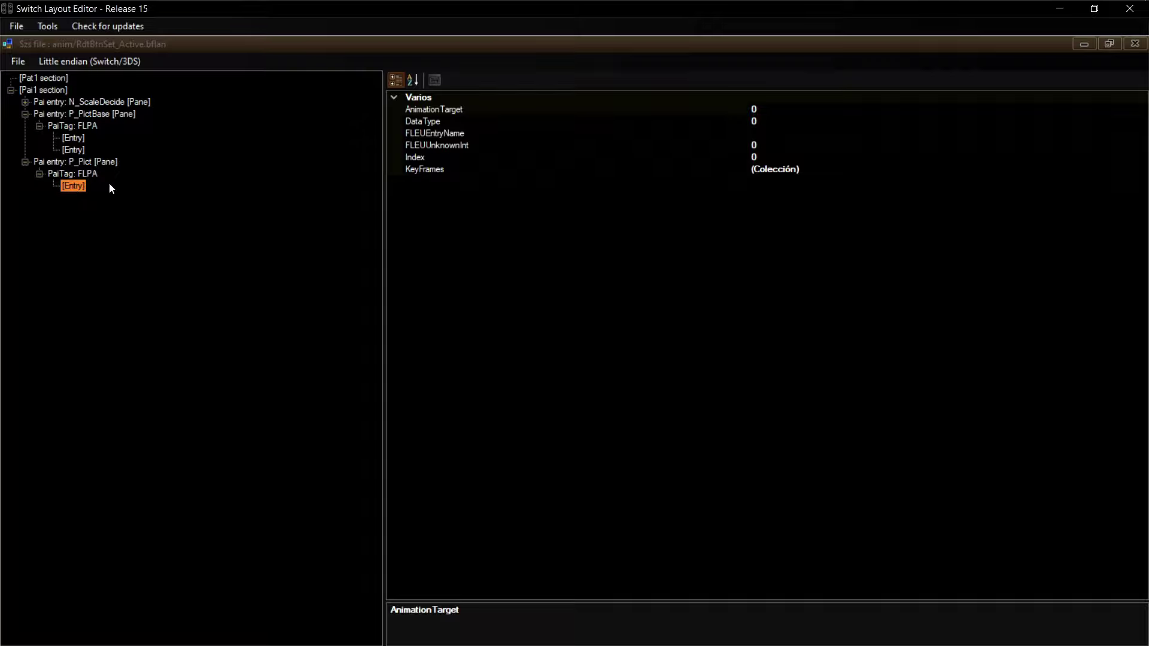
pyautogui.click(792, 111)
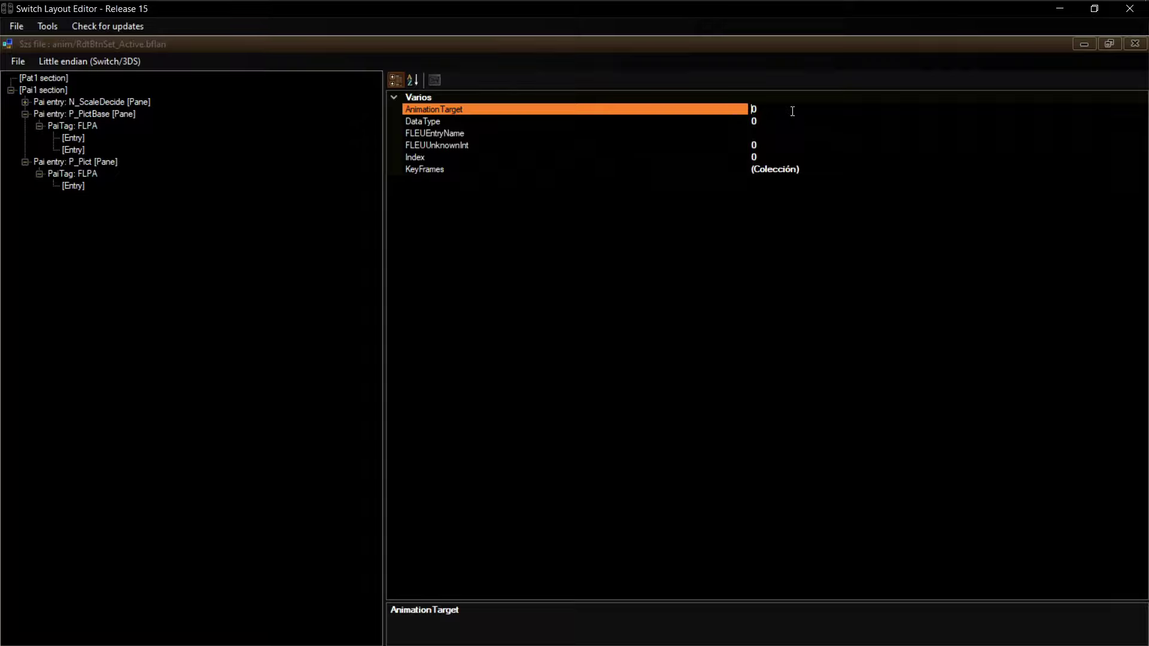
pyautogui.press('BackSpace')
pyautogui.write('4')
pyautogui.click(763, 117)
pyautogui.press('BackSpace')
pyautogui.write('2')
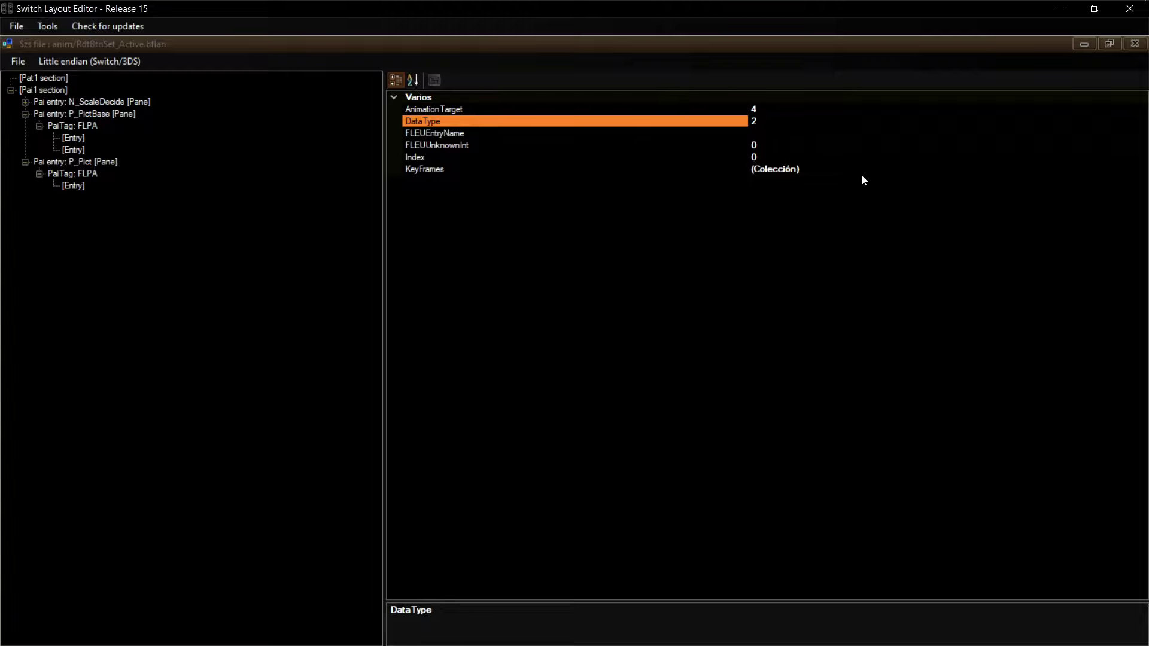
pyautogui.click(918, 167)
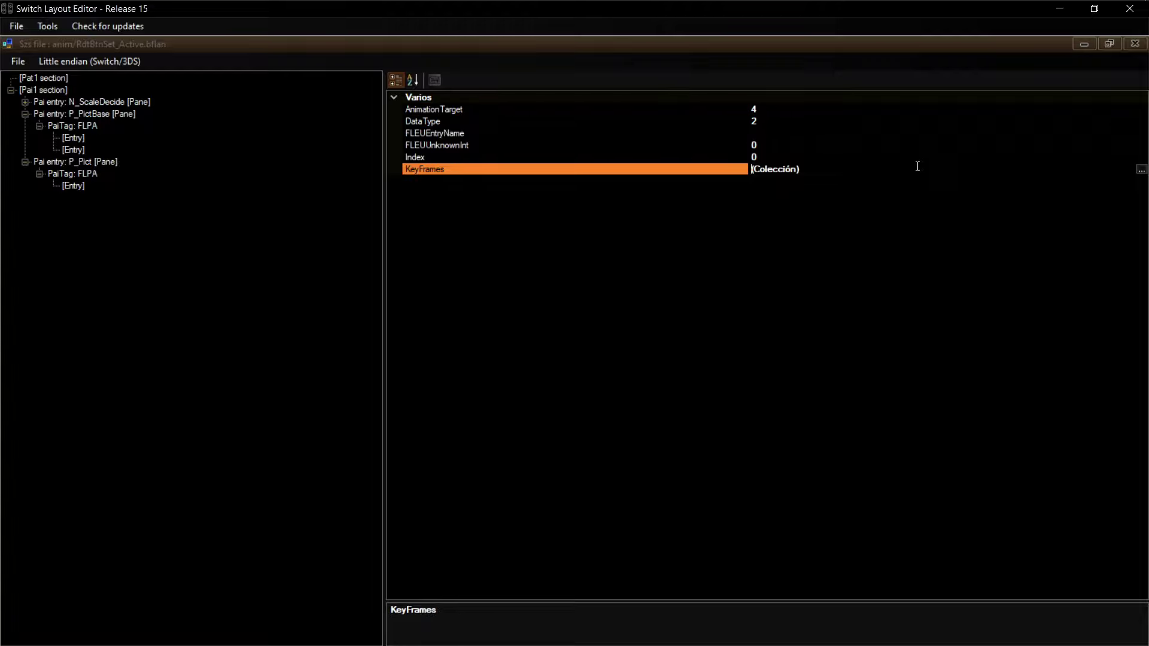
pyautogui.click(1141, 170)
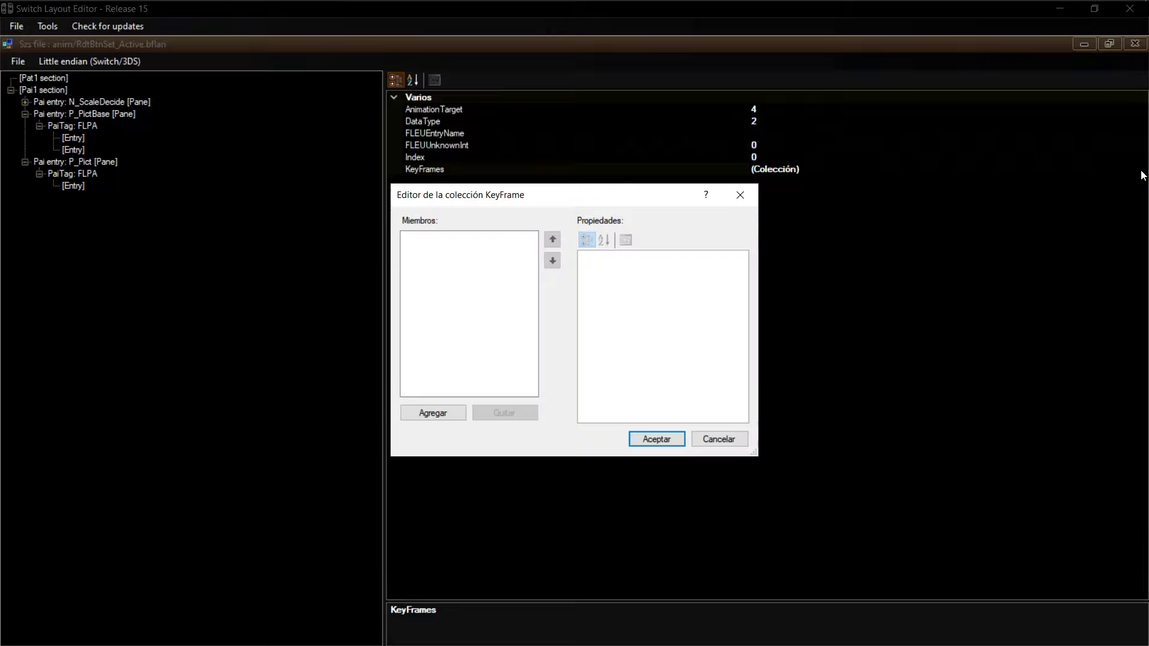
# - Add nine keyframes to the KeyFrame collection with Agregar
pyautogui.click(452, 415)
pyautogui.click(452, 414)
pyautogui.click(453, 414)
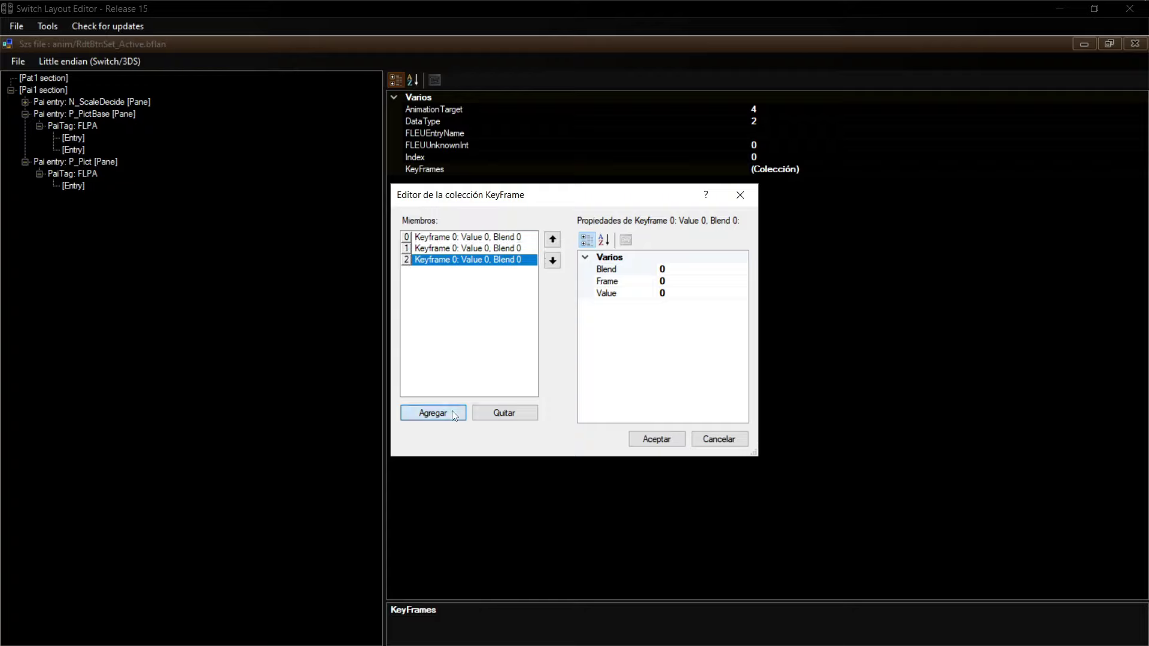
pyautogui.click(454, 414)
pyautogui.click(454, 414)
pyautogui.click(454, 414)
pyautogui.doubleClick(453, 414)
pyautogui.click(454, 414)
pyautogui.click(467, 248)
# - Set the keyframe Frame values to 0, 10, 20, 30, 40, 50, 60, 70, 80
pyautogui.click(688, 281)
pyautogui.write('10')
pyautogui.hotkey('shift', 'Tab')
pyautogui.press('Down')
pyautogui.press('Tab')
pyautogui.write('20')
pyautogui.hotkey('shift', 'Tab')
pyautogui.press('Down')
pyautogui.press('Tab')
pyautogui.write('30')
pyautogui.hotkey('shift', 'Tab')
pyautogui.press('Down')
pyautogui.press('Tab')
pyautogui.write('40')
pyautogui.hotkey('shift', 'Tab')
pyautogui.press('Down')
pyautogui.press('Tab')
pyautogui.press('5')
pyautogui.press('0')
pyautogui.hotkey('shift', 'Tab')
pyautogui.press('Down')
pyautogui.press('Tab')
pyautogui.write('60')
pyautogui.hotkey('shift', 'Tab')
pyautogui.press('Down')
pyautogui.press('Tab')
pyautogui.write('70')
pyautogui.hotkey('shift', 'Tab')
pyautogui.press('Down')
pyautogui.press('Tab')
pyautogui.write('80')
# - Set keyframe Values to 0, 45, 90, 135, 180, 225, 270, 315, 360 and accept
pyautogui.hotkey('shift', 'Tab')
pyautogui.press('Up')
pyautogui.press('Up')
pyautogui.press('Up')
pyautogui.press('Up')
pyautogui.press('Up')
pyautogui.press('Up')
pyautogui.press('Up')
pyautogui.click(671, 293)
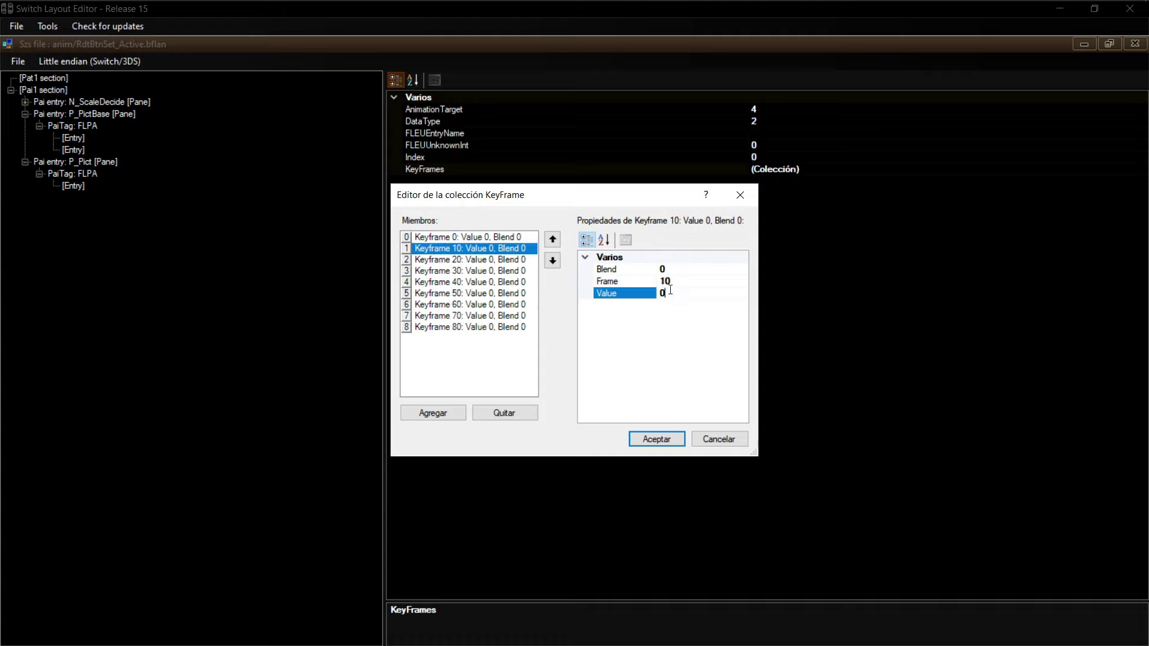
pyautogui.write('45')
pyautogui.hotkey('shift', 'Tab')
pyautogui.press('Down')
pyautogui.press('Tab')
pyautogui.write('90')
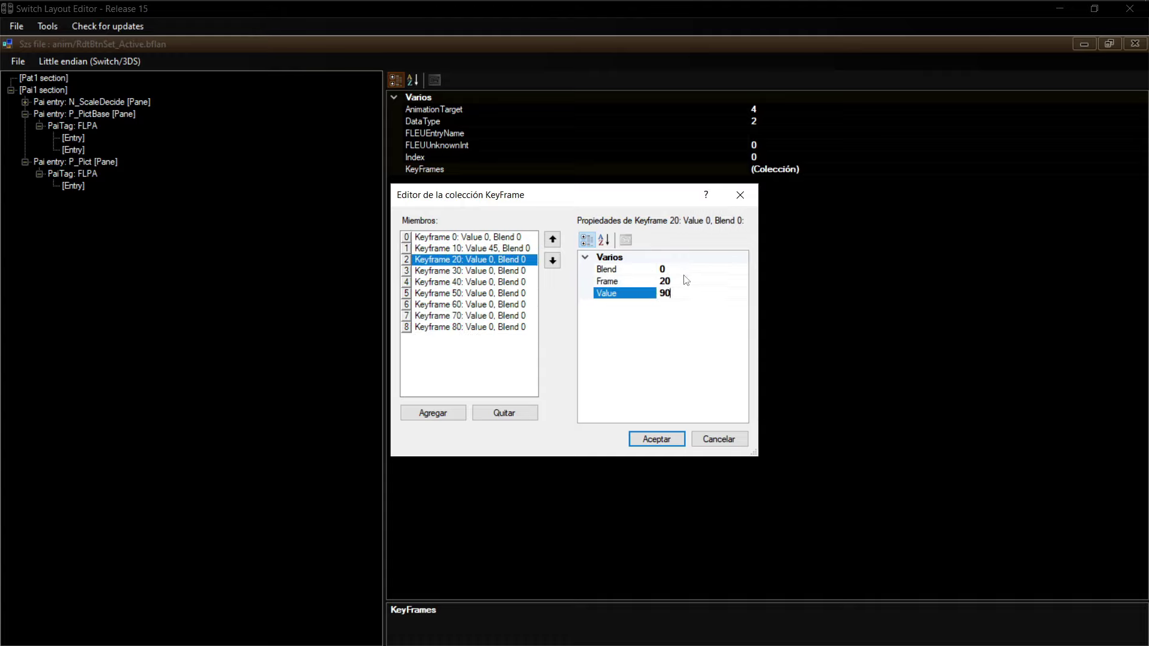
pyautogui.hotkey('shift', 'Tab')
pyautogui.press('Down')
pyautogui.press('Tab')
pyautogui.write('135')
pyautogui.hotkey('shift', 'Tab')
pyautogui.press('Down')
pyautogui.press('Tab')
pyautogui.write('180')
pyautogui.click(507, 293)
pyautogui.click(676, 294)
pyautogui.write('225')
pyautogui.hotkey('shift', 'Tab')
pyautogui.press('Down')
pyautogui.press('Tab')
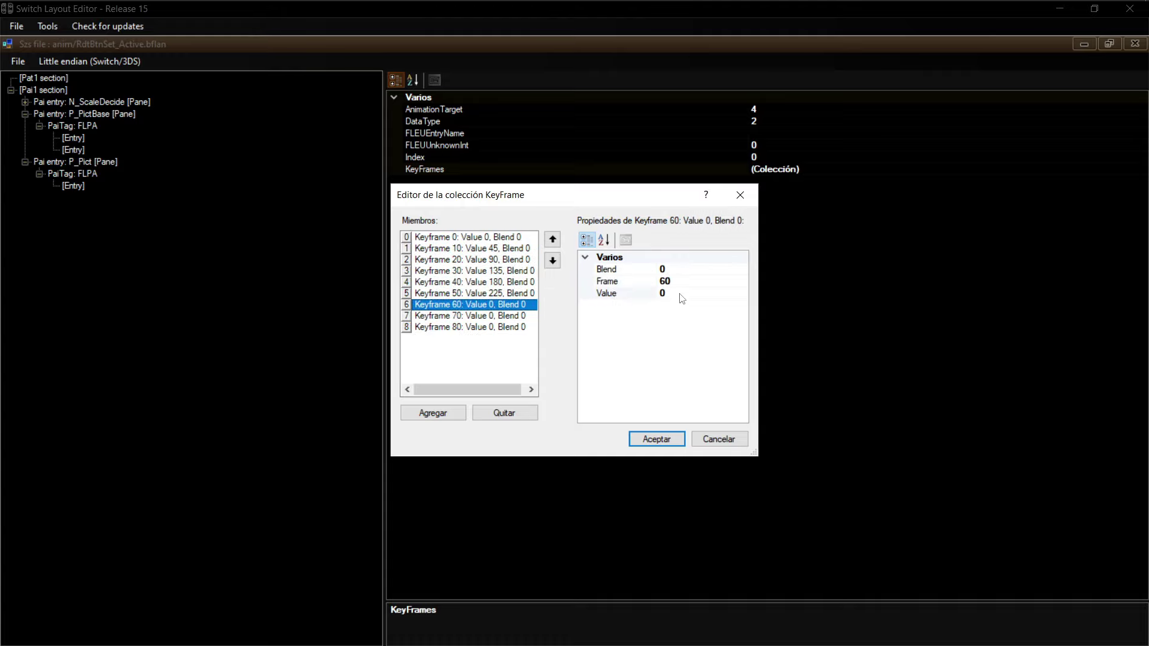
pyautogui.write('270')
pyautogui.hotkey('shift', 'Tab')
pyautogui.press('Down')
pyautogui.press('Tab')
pyautogui.write('315')
pyautogui.hotkey('shift', 'Tab')
pyautogui.press('Down')
pyautogui.press('Tab')
pyautogui.write('360')
pyautogui.press('Return')
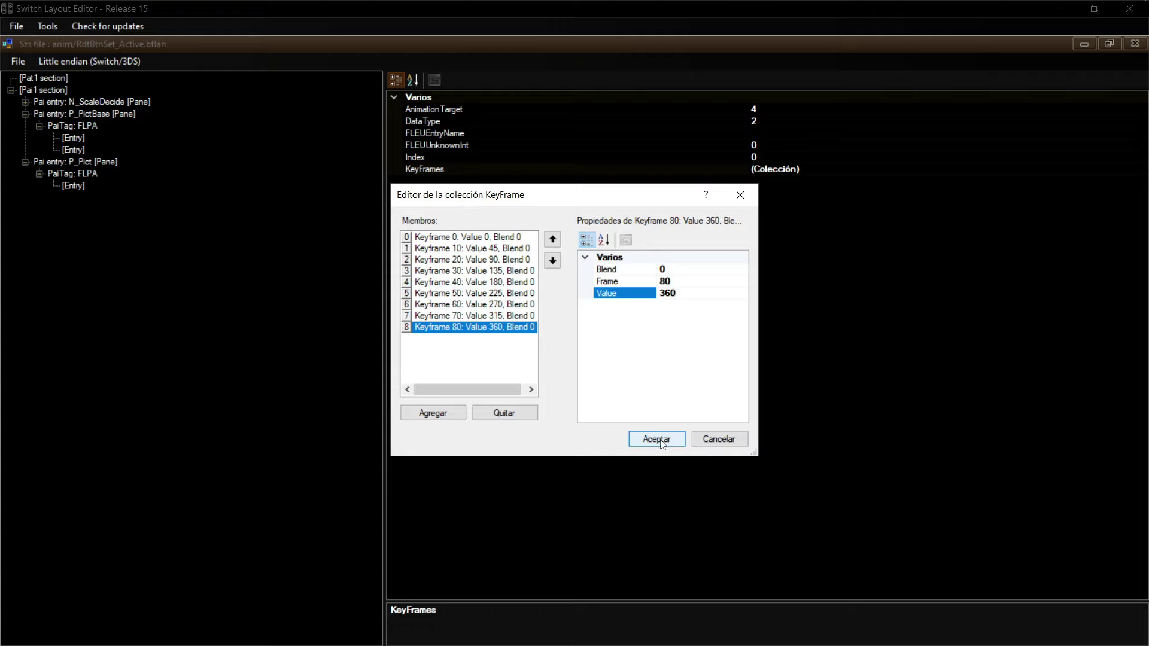
pyautogui.click(657, 440)
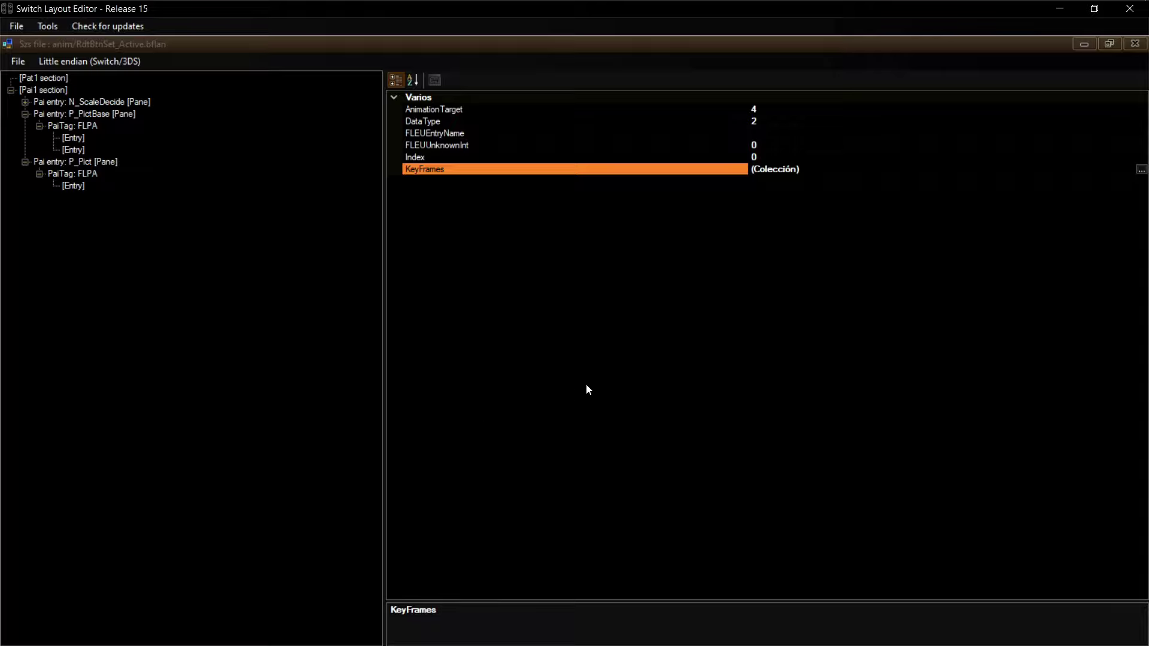
# - Set the Pai1 section's FrameSize to 80 and Flags to 1
pyautogui.click(51, 80)
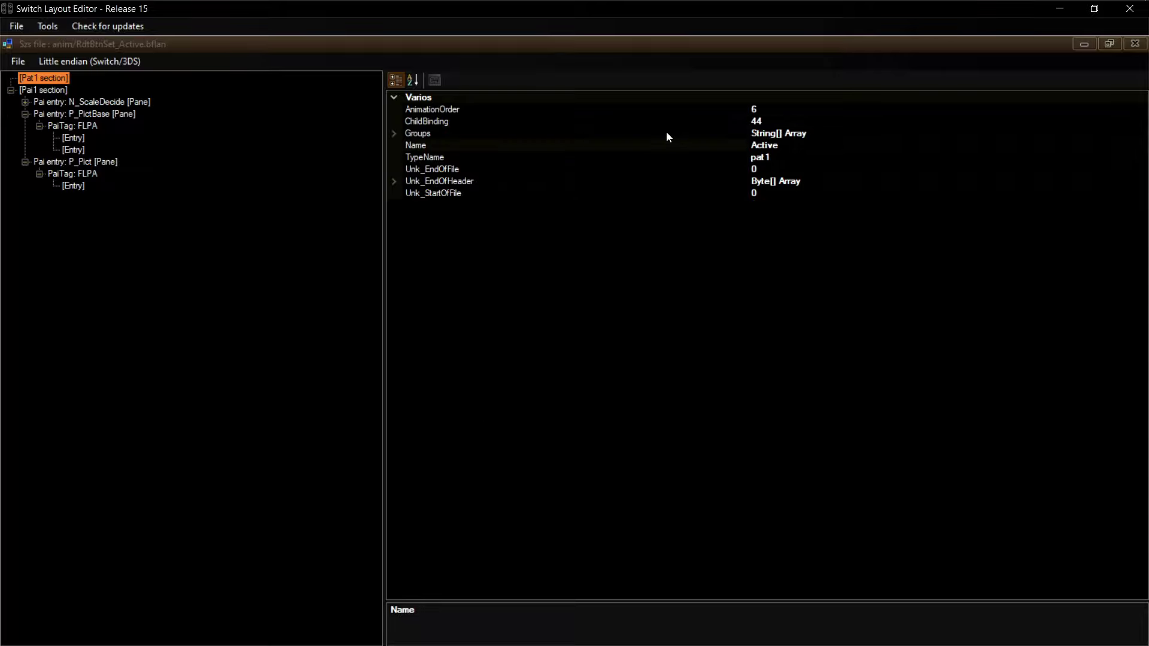
pyautogui.click(33, 90)
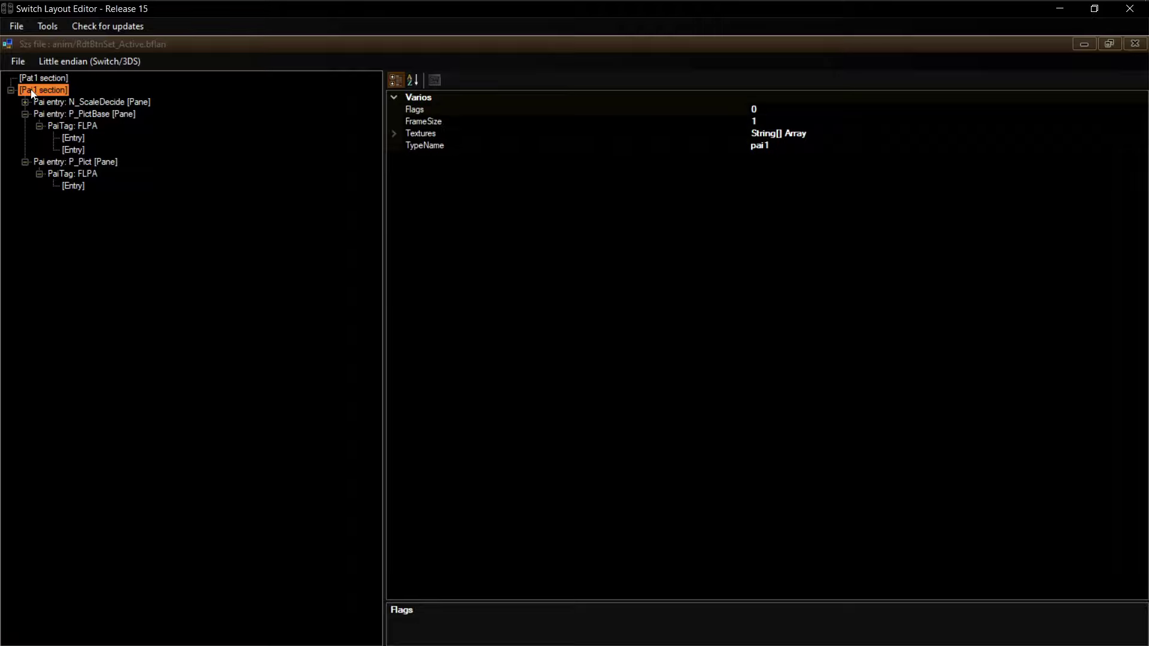
pyautogui.click(772, 118)
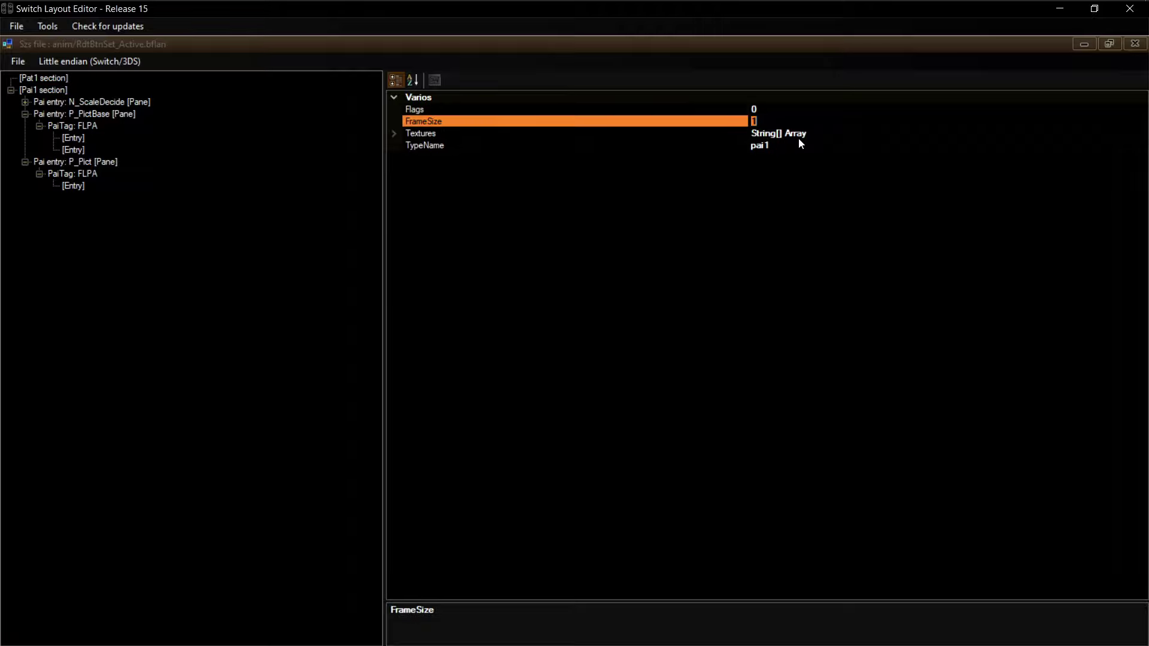
pyautogui.write('80')
pyautogui.click(828, 103)
pyautogui.press('Down')
pyautogui.write('1')
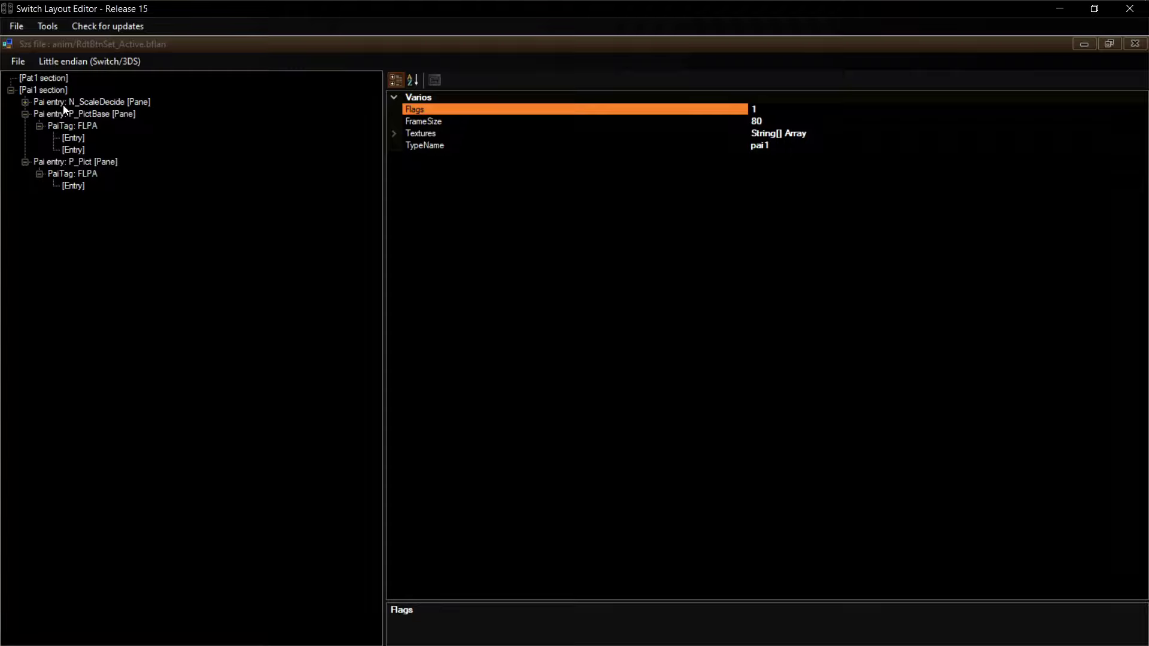
# - Rename Pat1's group [0] from G_Active to G_GatoFiestero
pyautogui.click(44, 93)
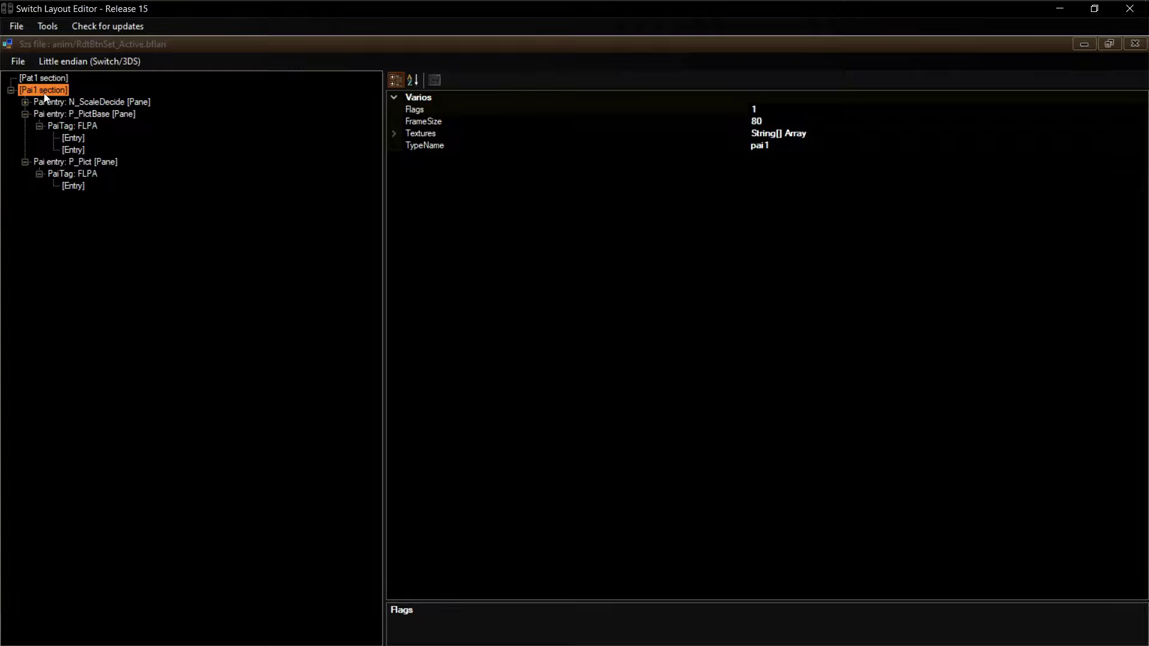
pyautogui.click(66, 80)
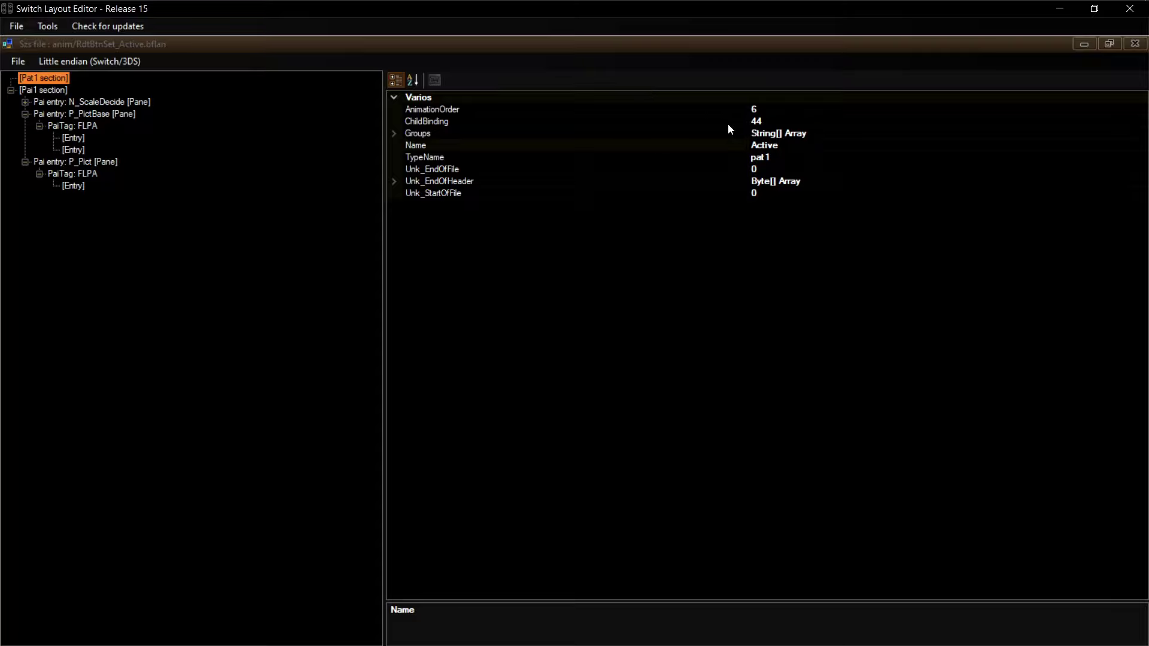
pyautogui.click(394, 133)
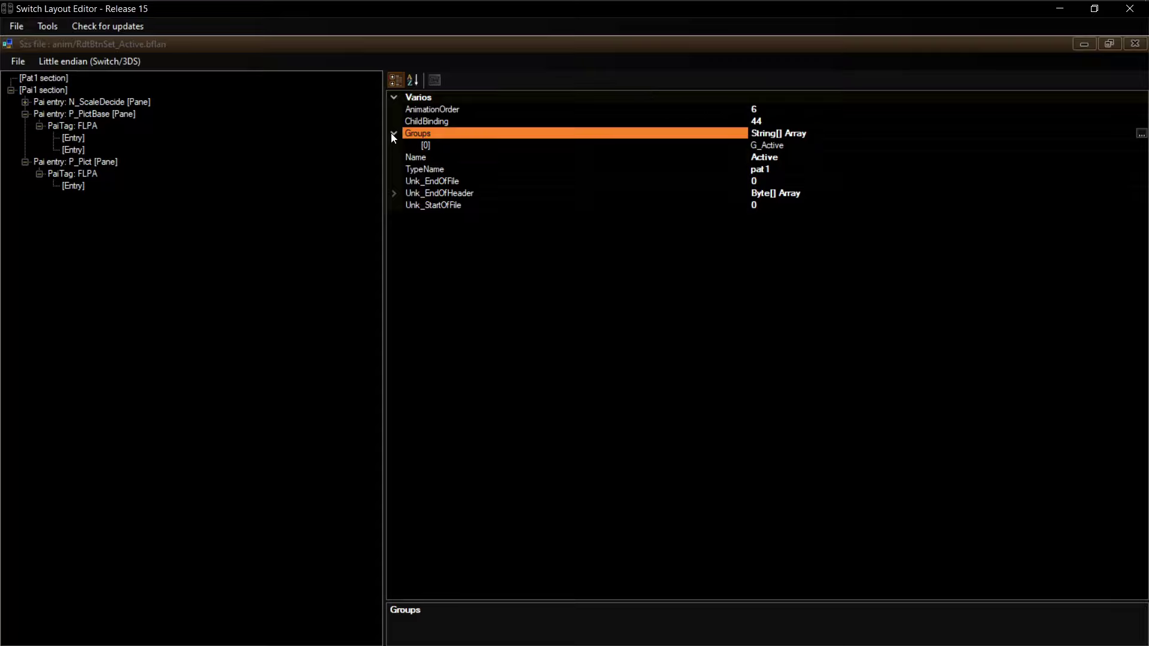
pyautogui.click(775, 145)
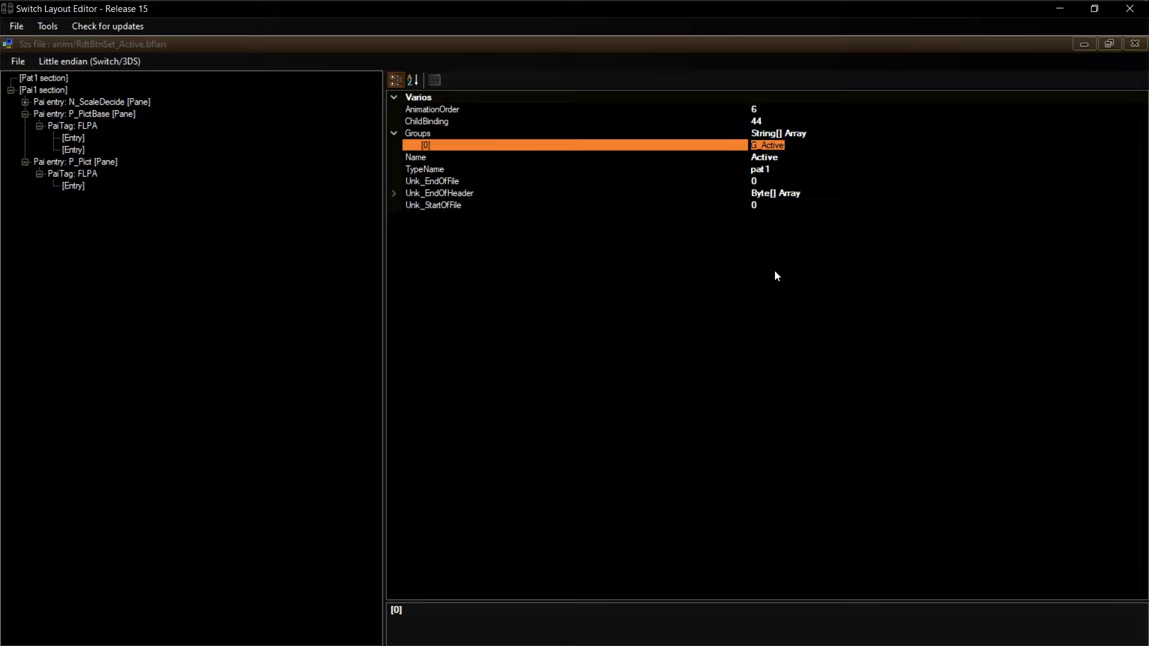
pyautogui.write('G_GatoFiestero')
# - Save the edited animation and close the bflan window
pyautogui.click(18, 61)
pyautogui.click(24, 95)
pyautogui.click(1140, 48)
# - Open blyt/RdtBtnSet.bflyt from the SZS list and maximize its window
pyautogui.scroll(-6, 172, 462)
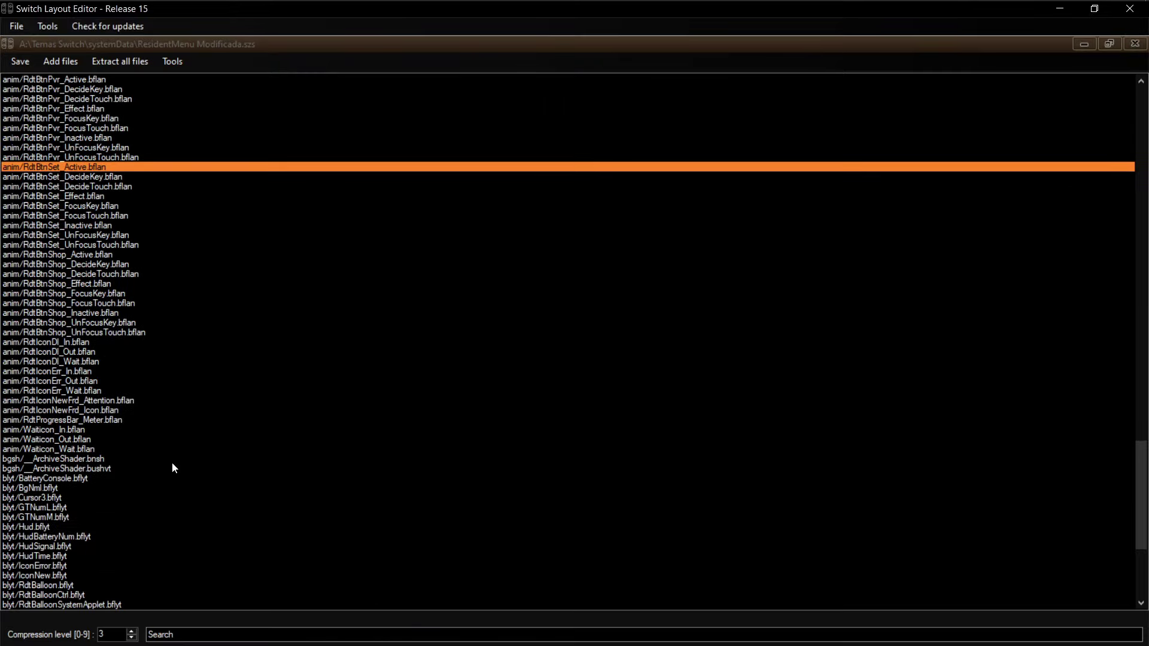
pyautogui.scroll(-4, 168, 446)
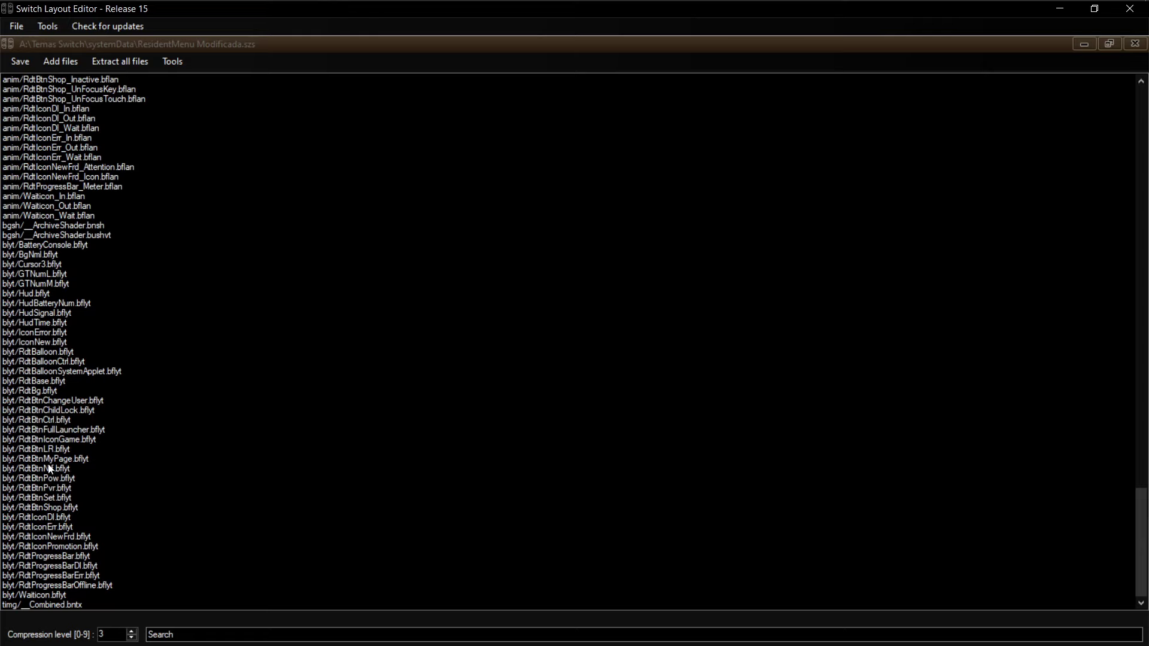
pyautogui.doubleClick(50, 502)
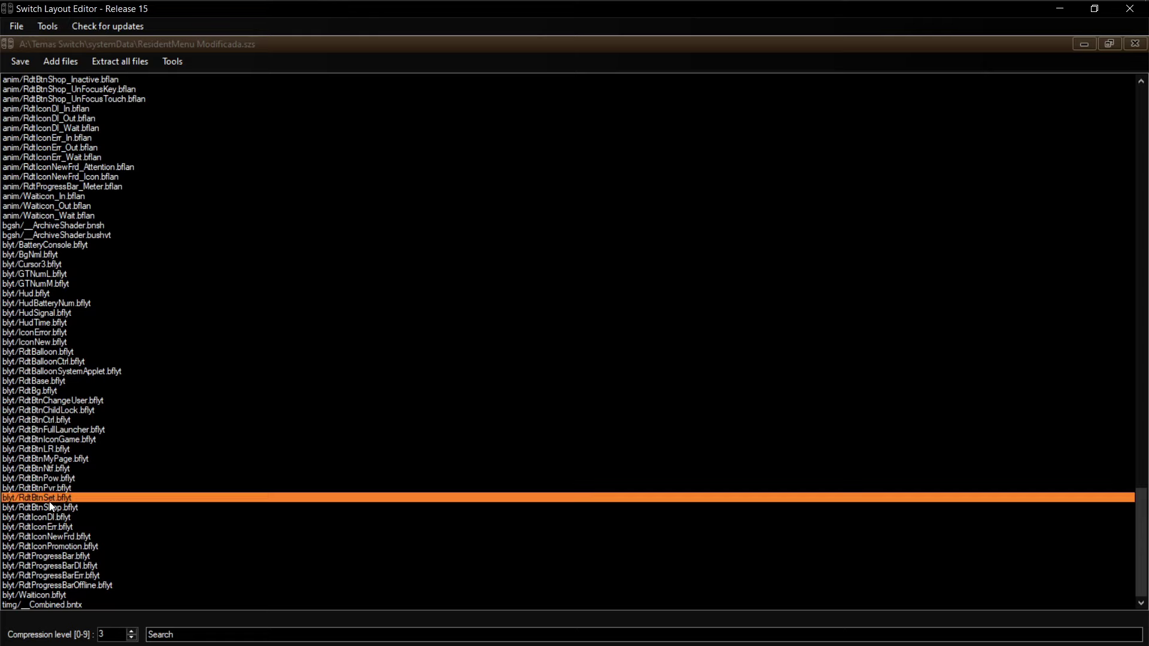
pyautogui.click(565, 50)
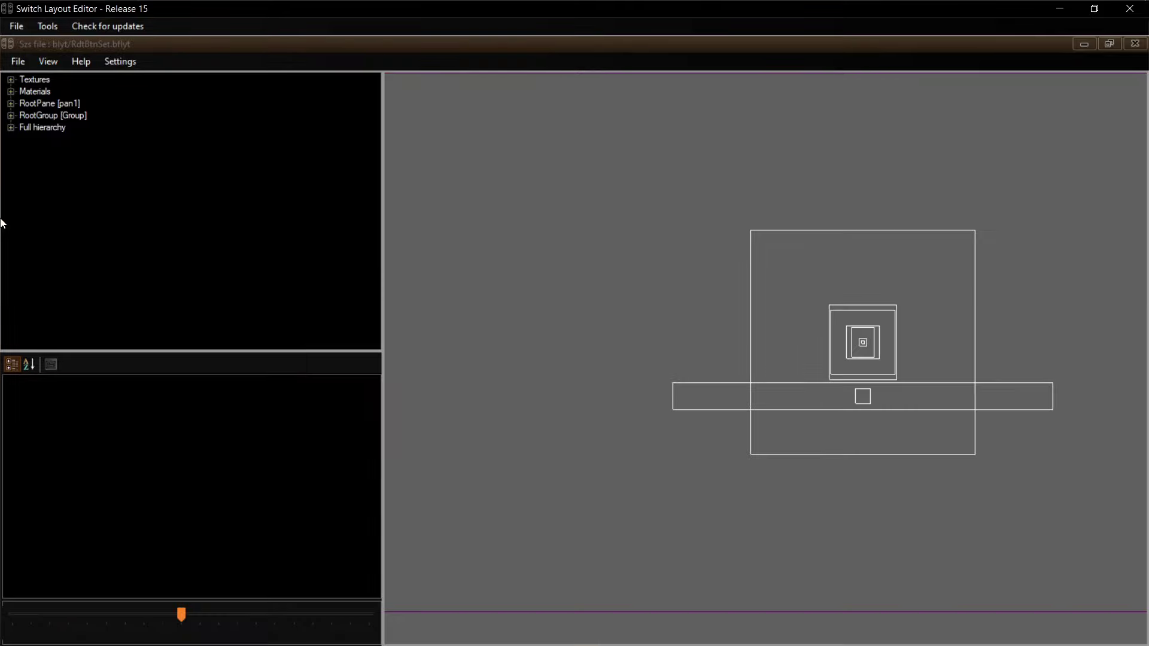
# - Add a new group under RootGroup and name it G_GatoFiestero
pyautogui.click(12, 116)
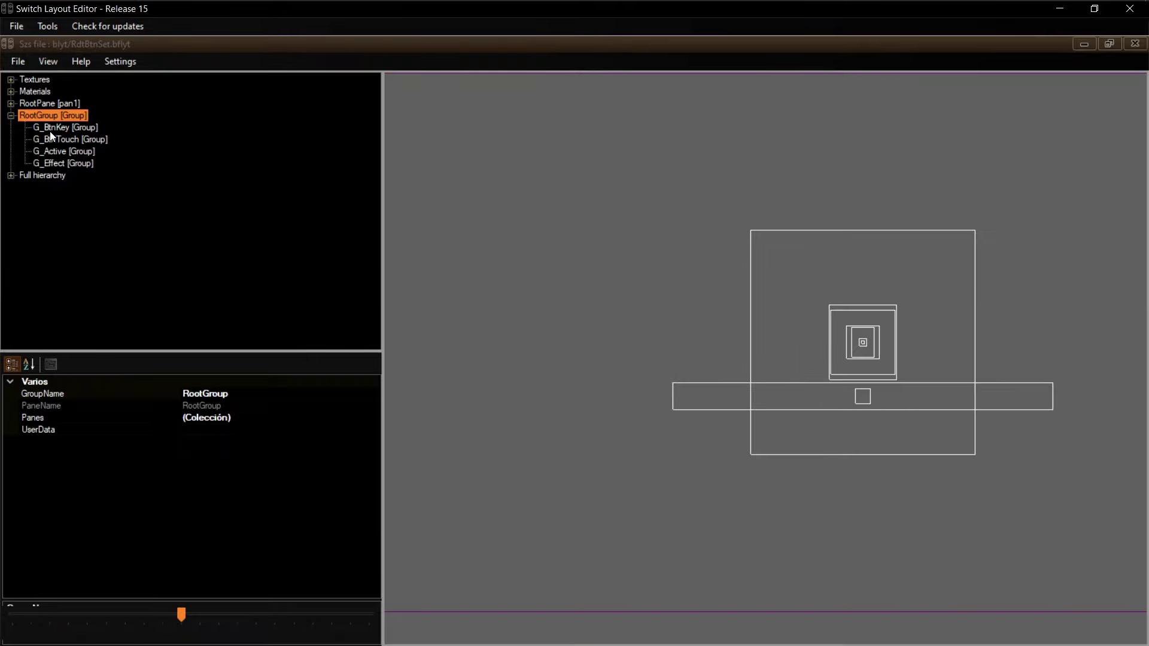
pyautogui.rightClick(64, 112)
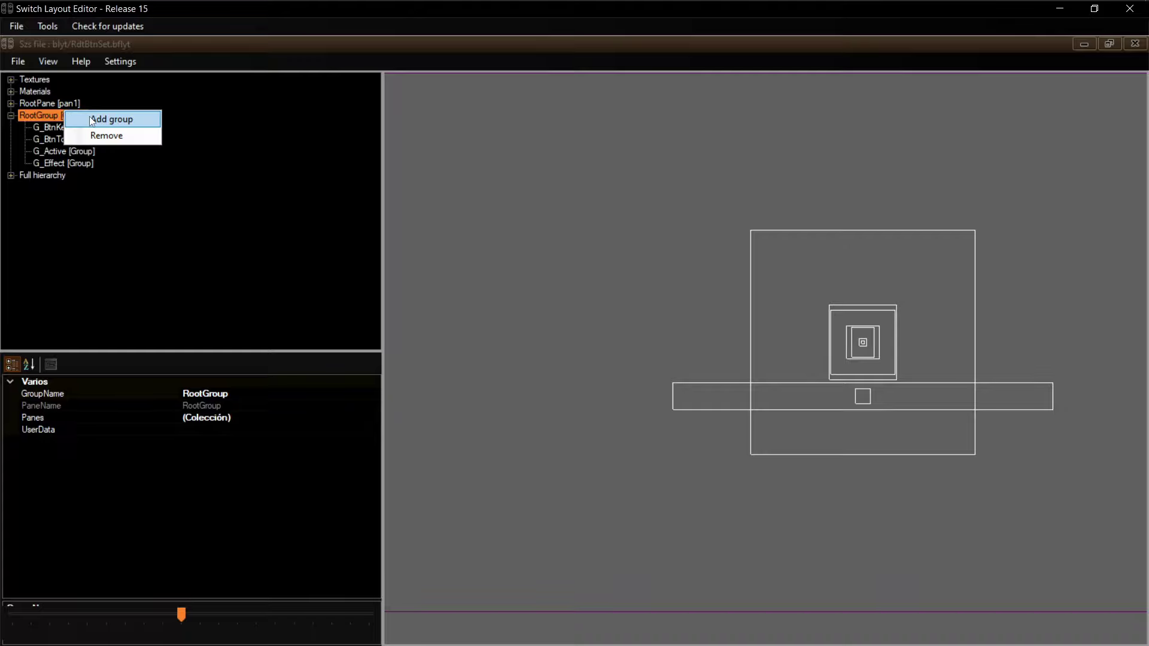
pyautogui.click(92, 121)
pyautogui.click(12, 116)
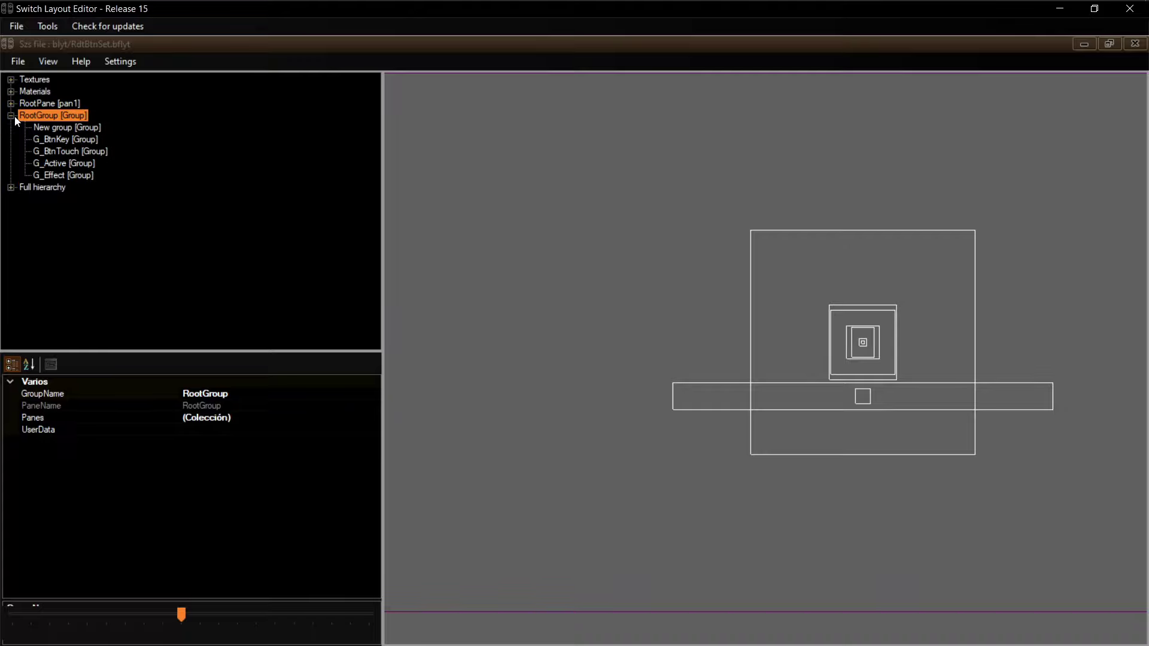
pyautogui.click(46, 129)
pyautogui.click(233, 392)
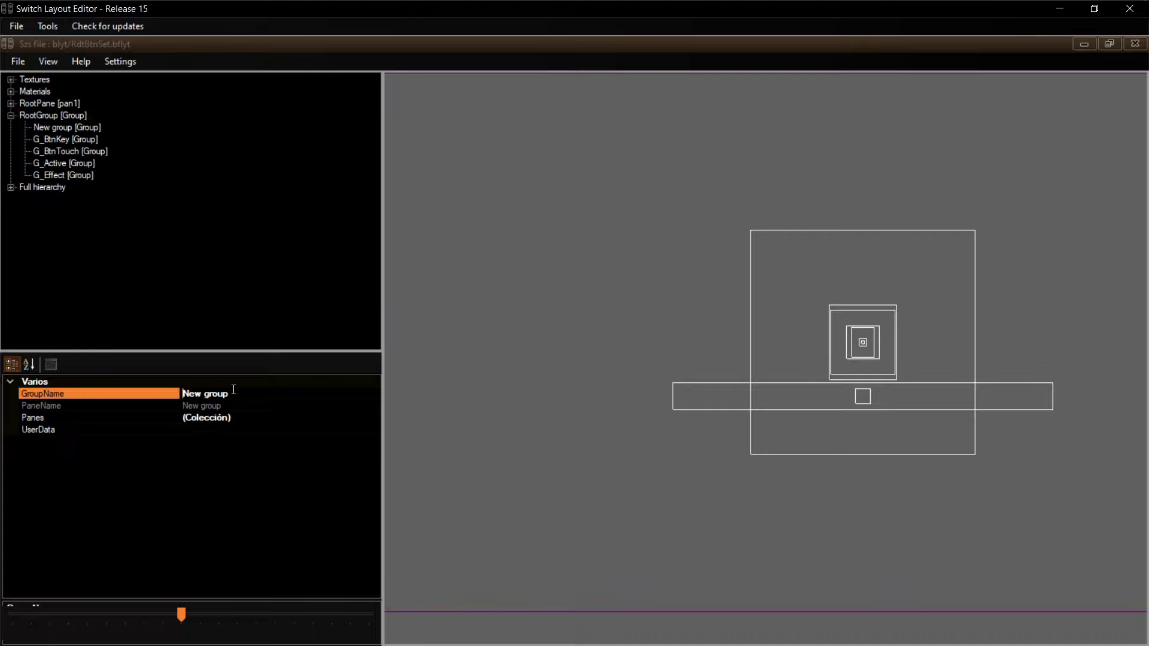
pyautogui.hotkey('ctrl', 'a')
pyautogui.write('G_GatoFiestero')
pyautogui.press('Return')
# - Enter P_Pict in the group's Panes list and confirm
pyautogui.click(345, 427)
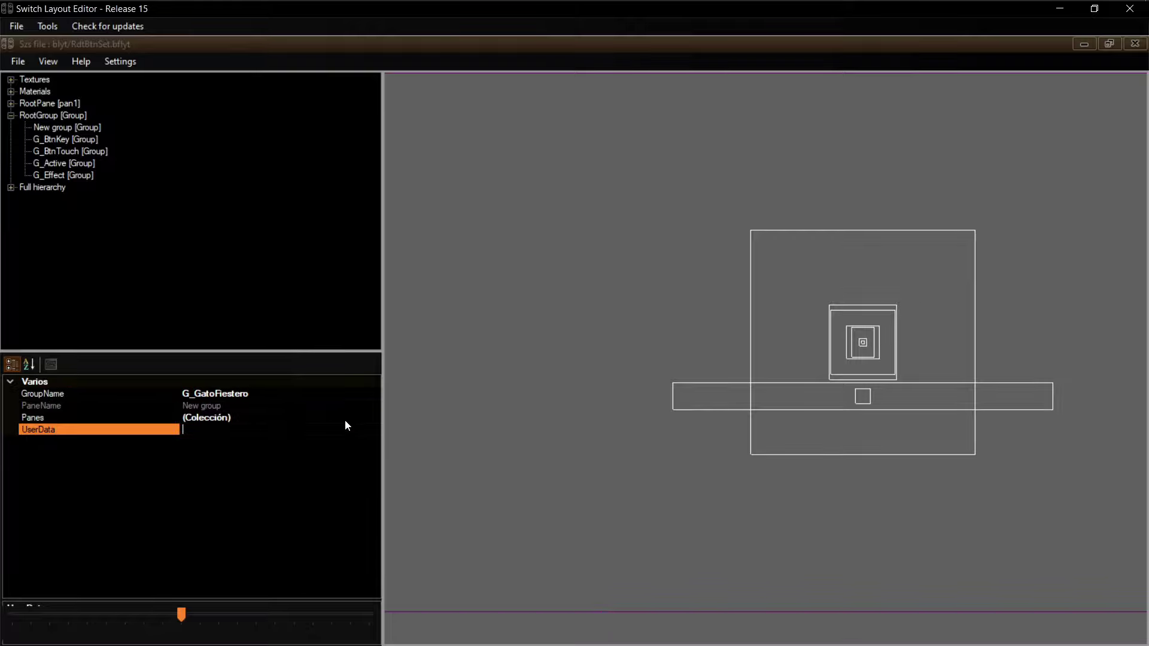
pyautogui.click(348, 417)
pyautogui.click(374, 417)
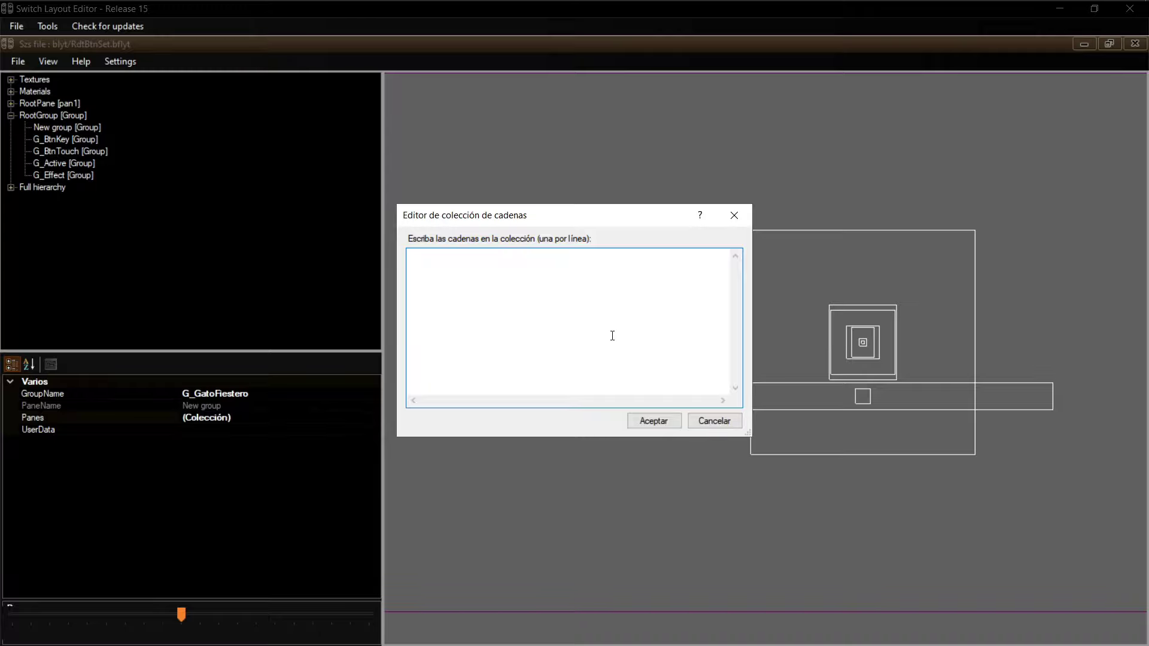
pyautogui.write('P_Pict')
pyautogui.click(653, 420)
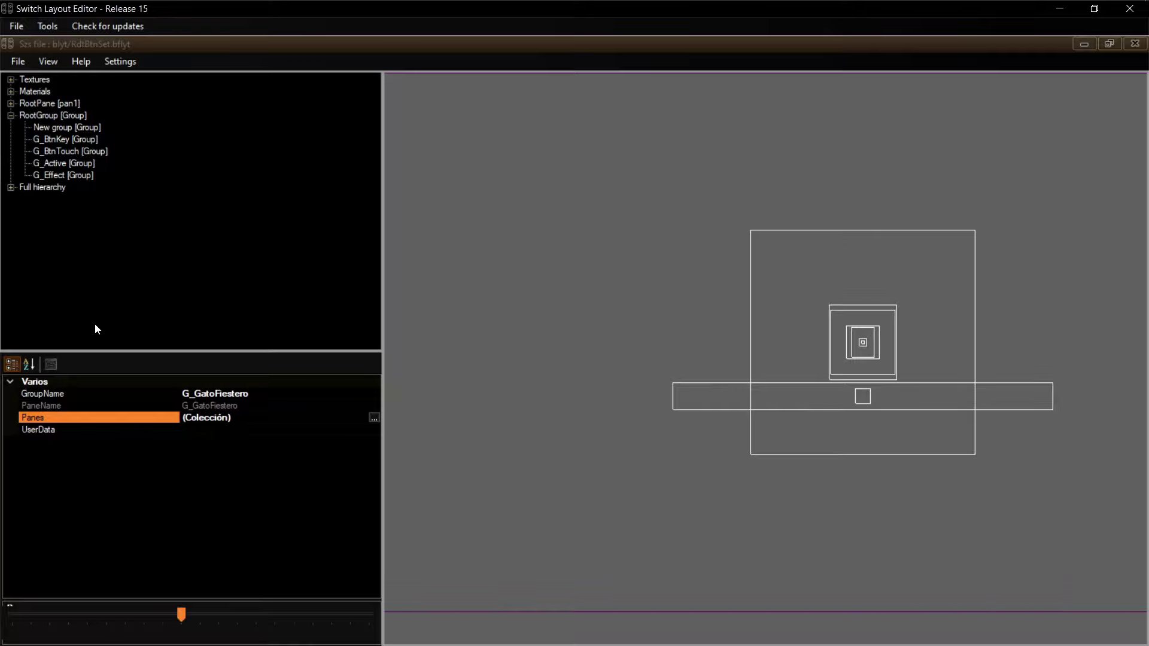
# - Save the RdtBtnSet layout, then reopen it to confirm G_GatoFiestero sits under RootGroup
pyautogui.click(18, 64)
pyautogui.click(51, 94)
pyautogui.click(1136, 44)
pyautogui.doubleClick(65, 499)
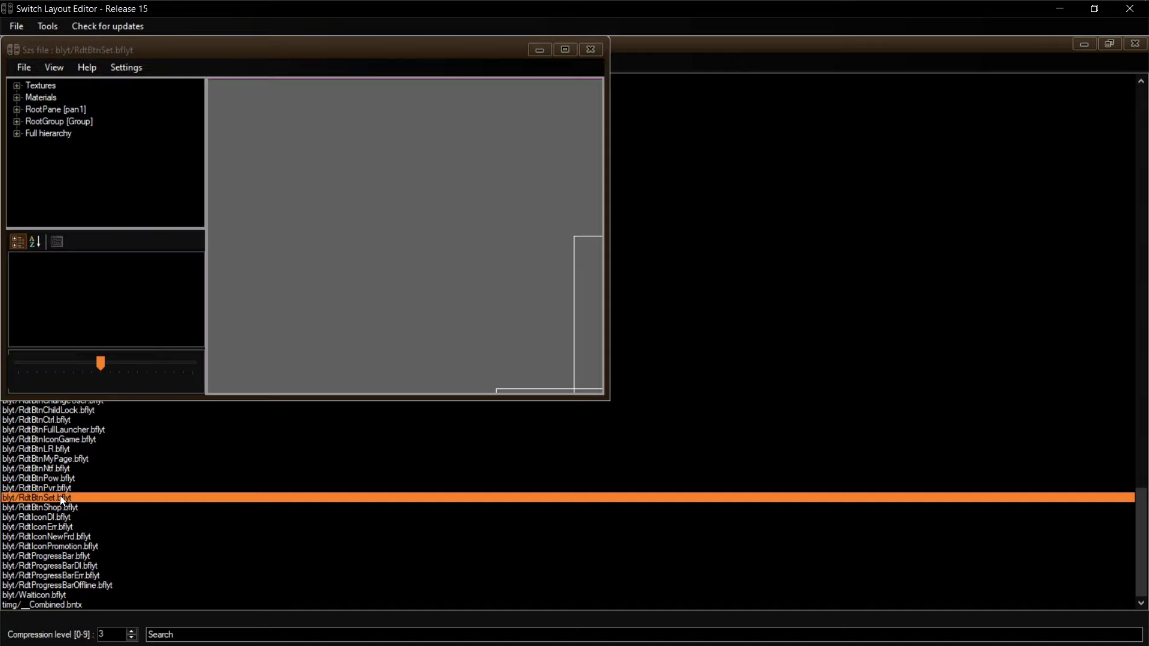
pyautogui.click(16, 122)
pyautogui.click(70, 131)
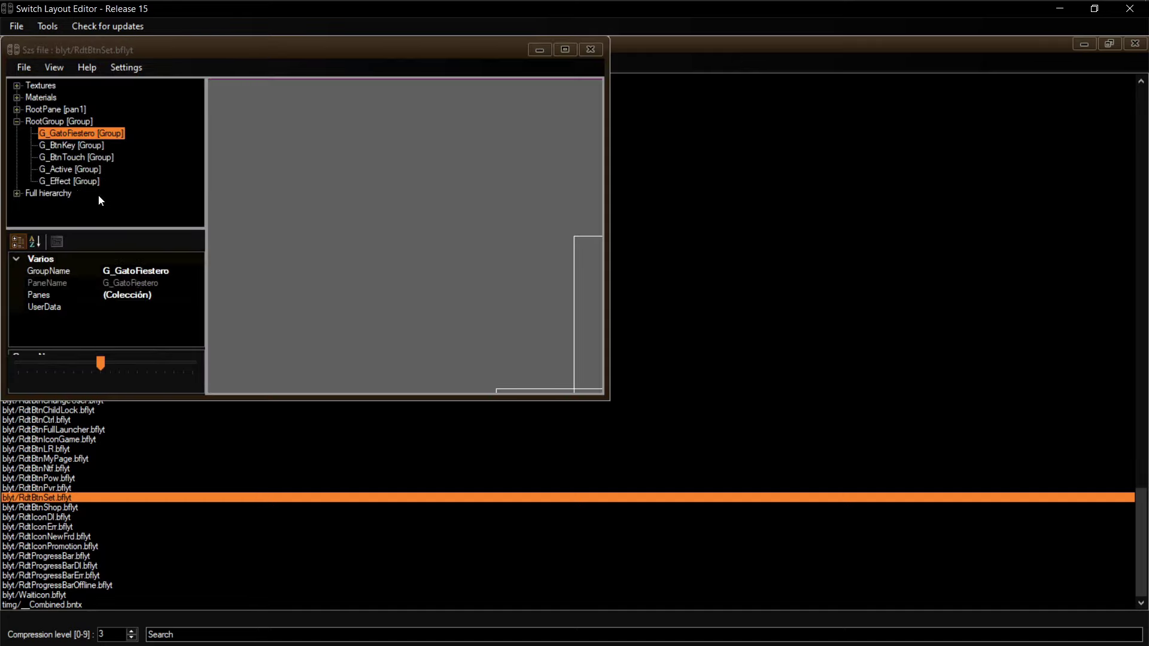
pyautogui.click(591, 50)
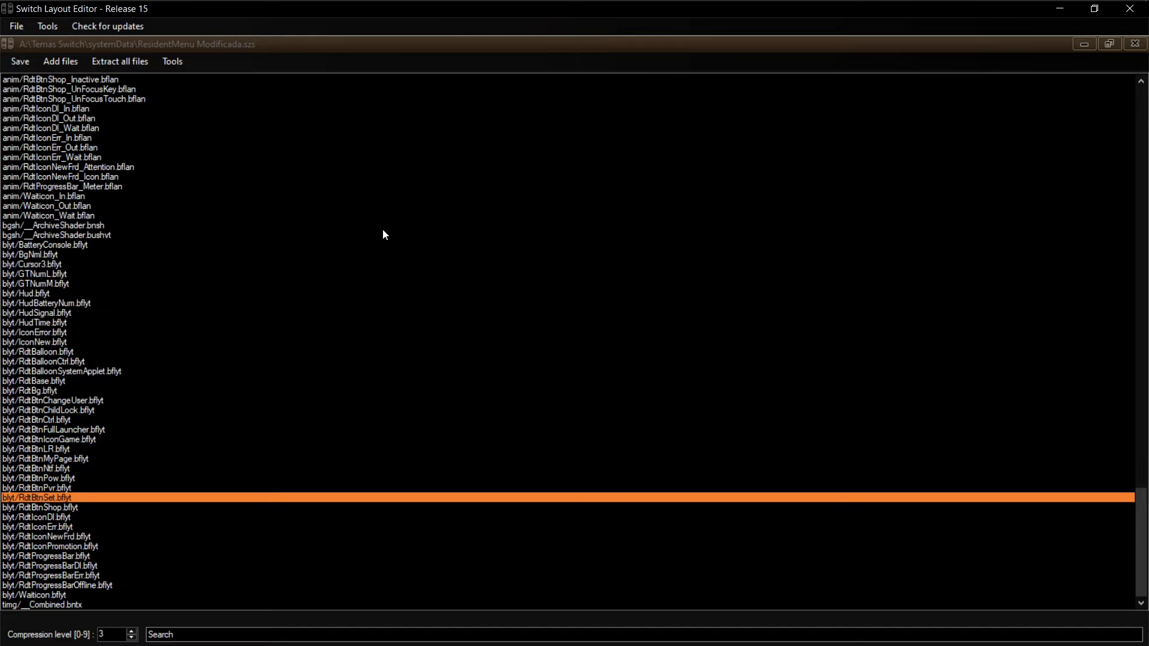
# - Save the ResidentMenu Modificada.szs archive
pyautogui.scroll(20, 293, 371)
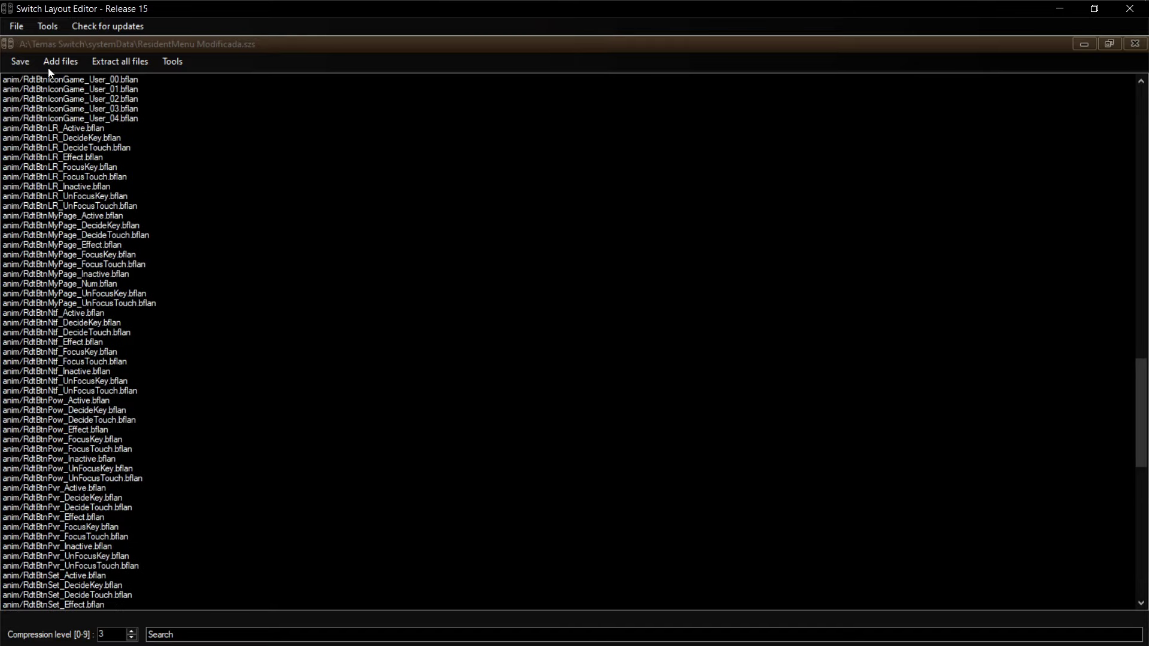
pyautogui.click(21, 62)
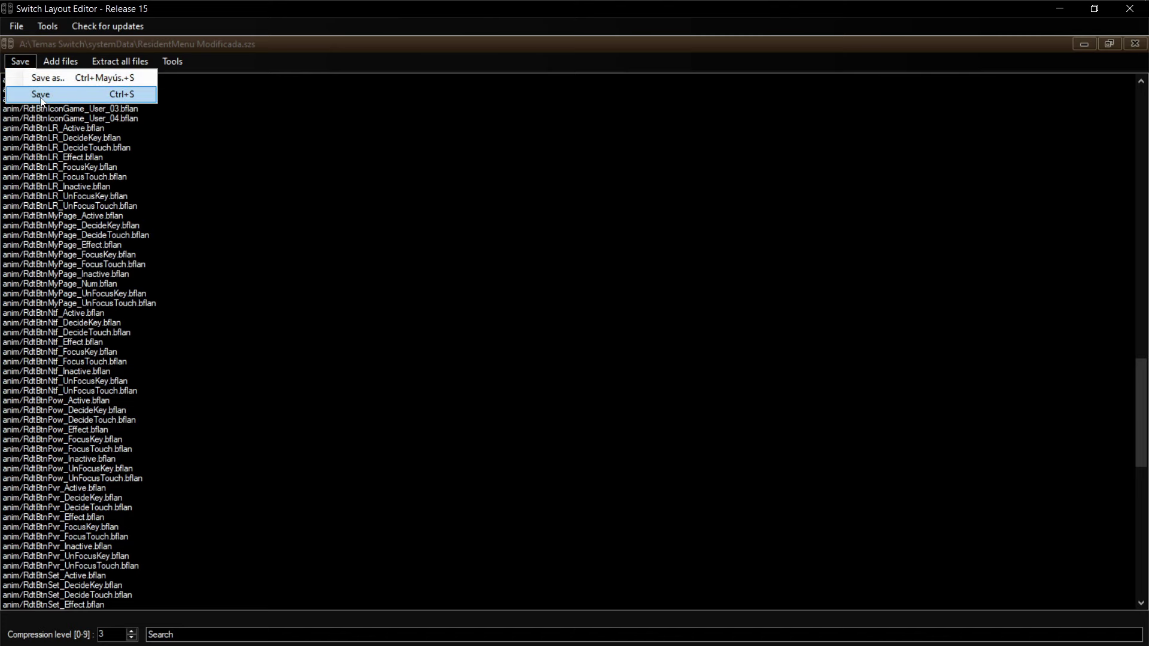
pyautogui.click(40, 96)
pyautogui.scroll(1, 174, 117)
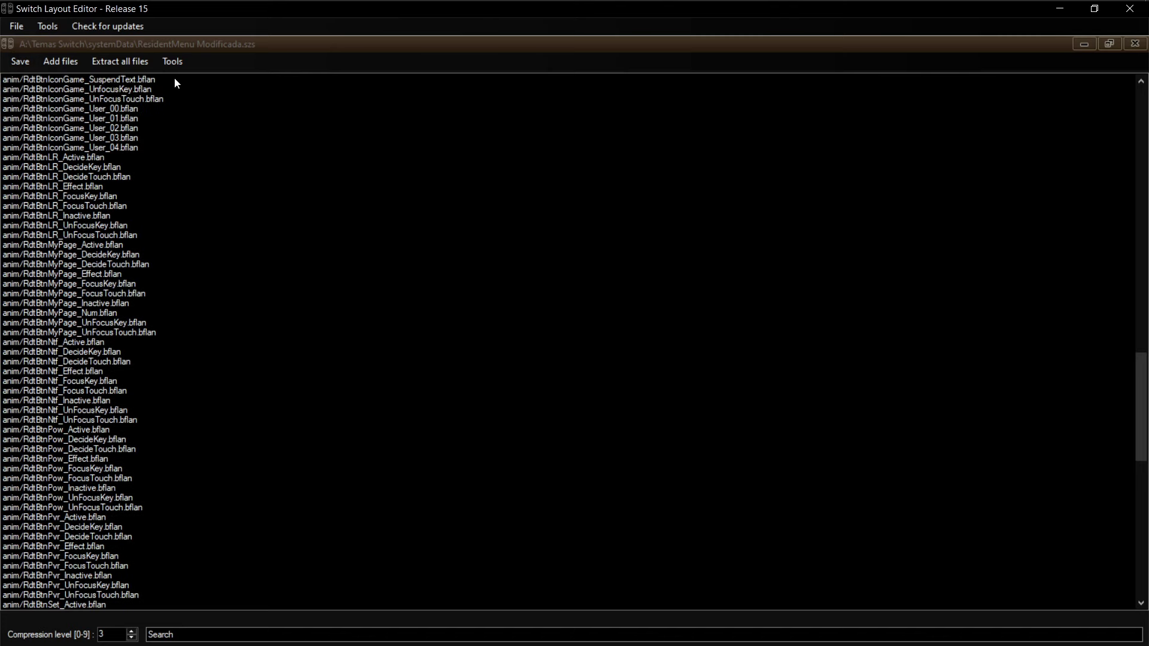
pyautogui.click(172, 61)
# - Start a layout diff with this archive as the edited file against the original ResidentMenu.szs
pyautogui.moveTo(214, 83)
pyautogui.click(353, 98)
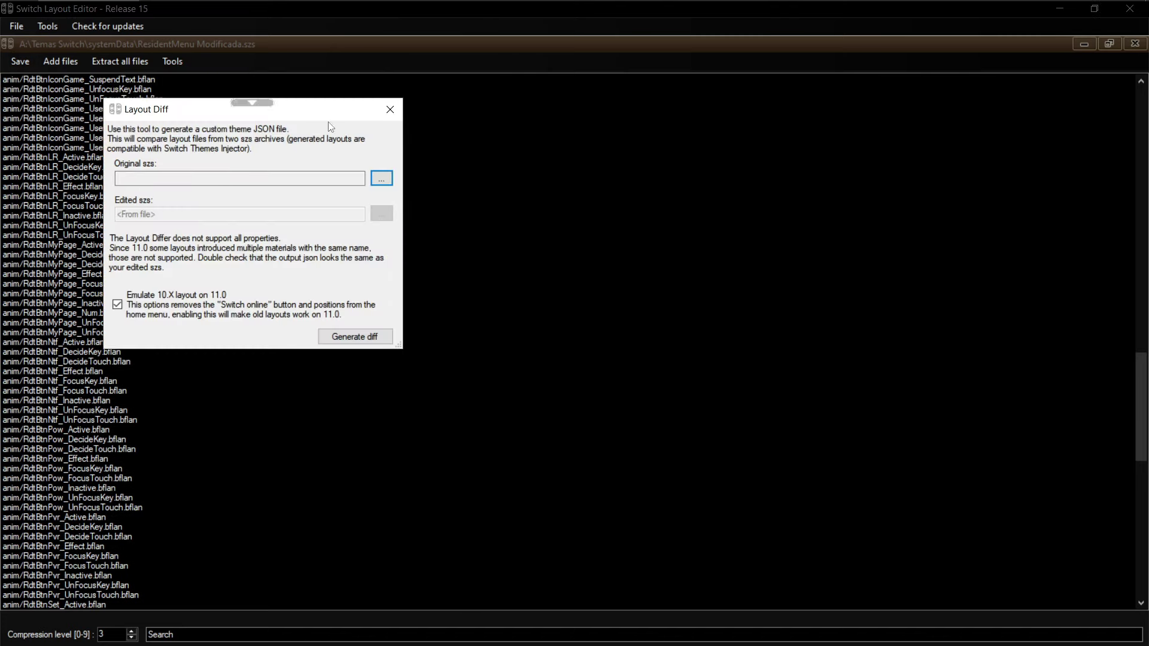
pyautogui.click(383, 177)
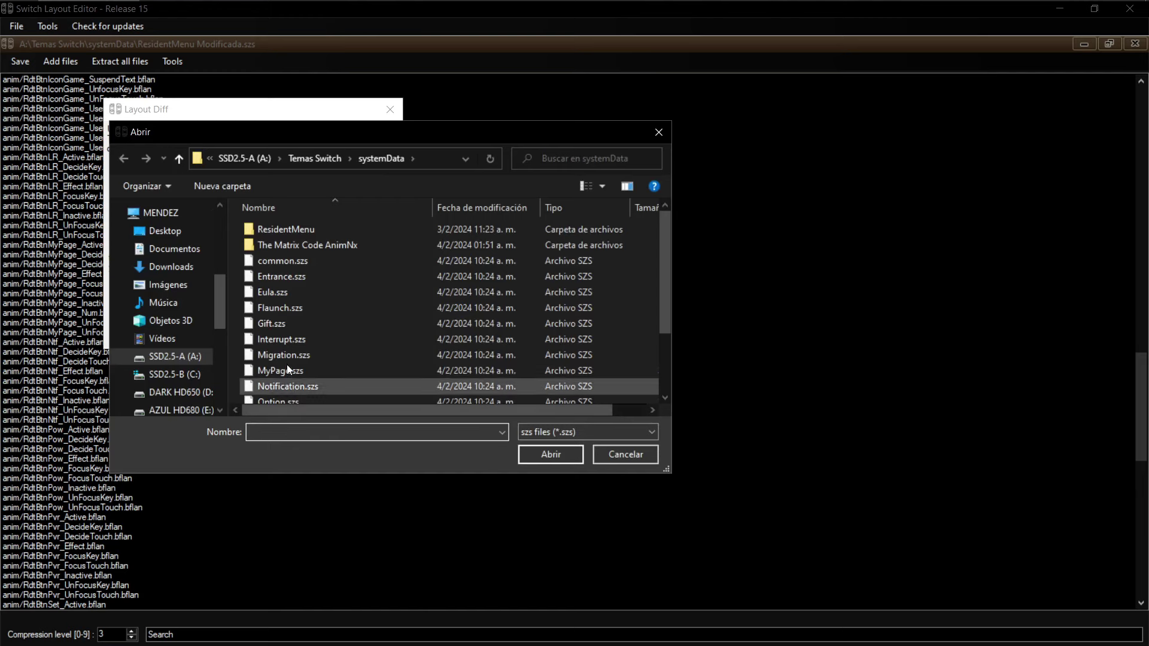
pyautogui.scroll(-2, 397, 348)
pyautogui.doubleClick(368, 364)
# - Generate the diff and save it as aaa.json, replacing the existing file
pyautogui.click(364, 338)
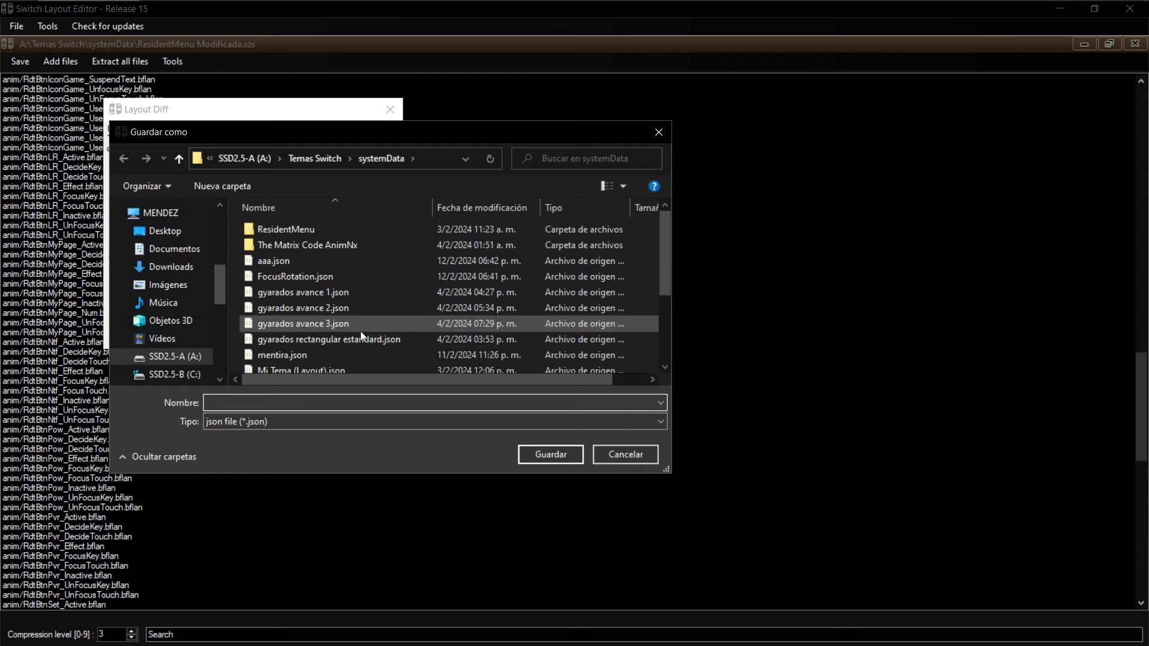
pyautogui.doubleClick(304, 266)
pyautogui.click(591, 333)
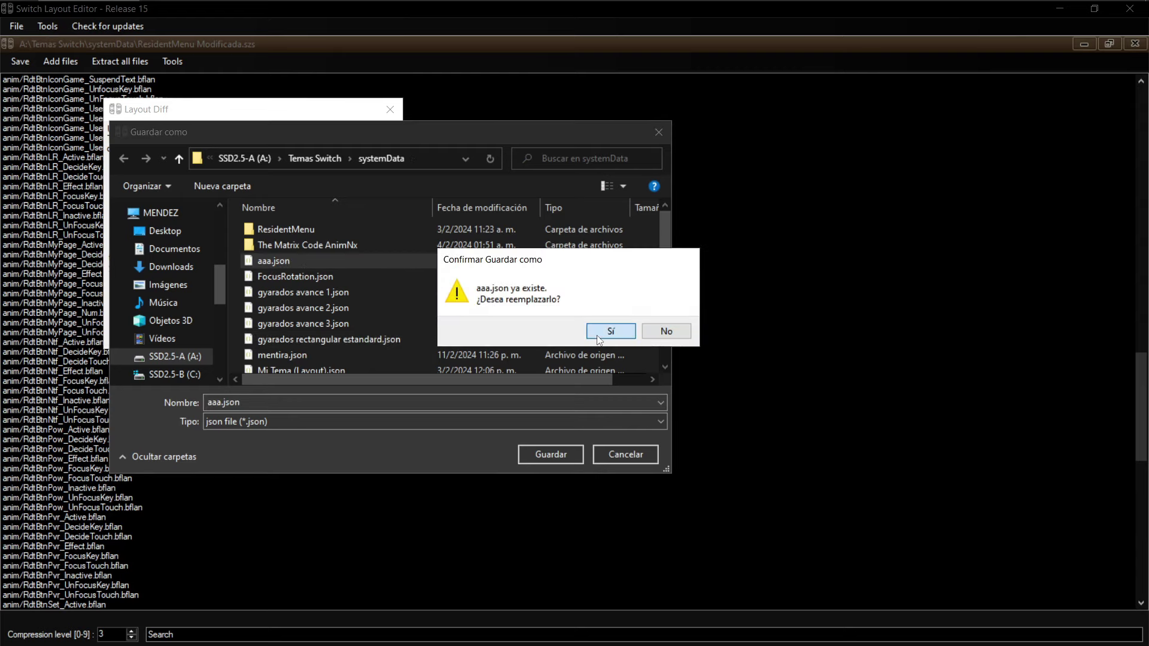
# - Review aaa.json in Notepad++, checking the G_GatoFiestero, P_Pict and RdtBtnSet_Active entries
pyautogui.click(389, 110)
pyautogui.hotkey('alt', 'Tab')
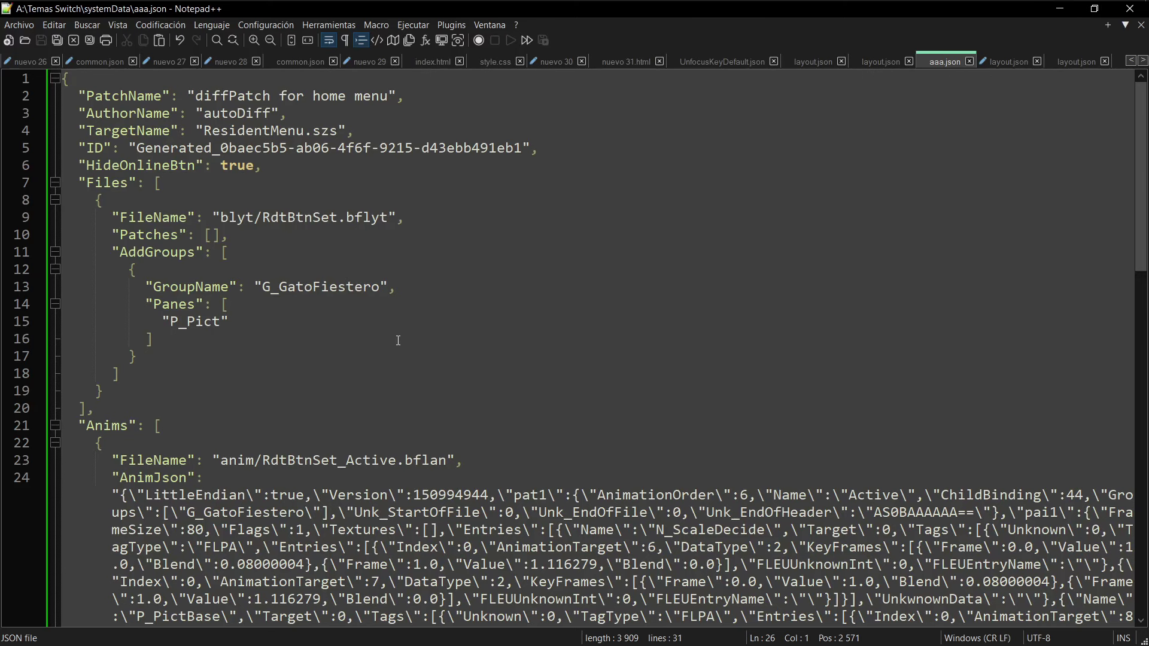
pyautogui.scroll(-1, 276, 265)
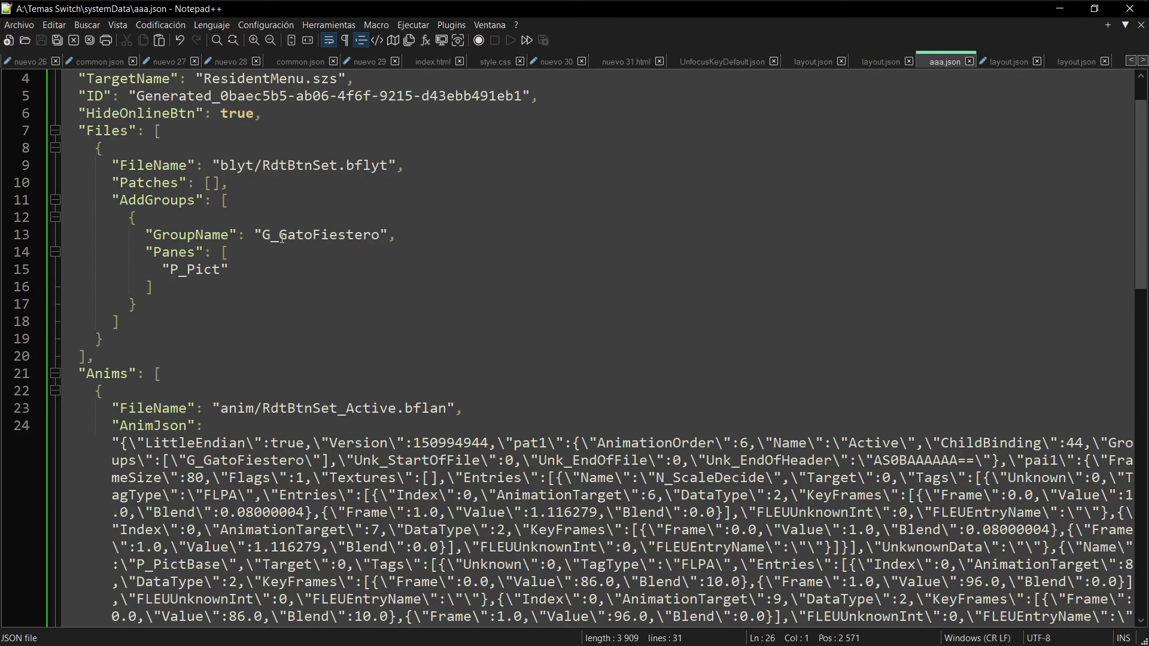
pyautogui.doubleClick(346, 237)
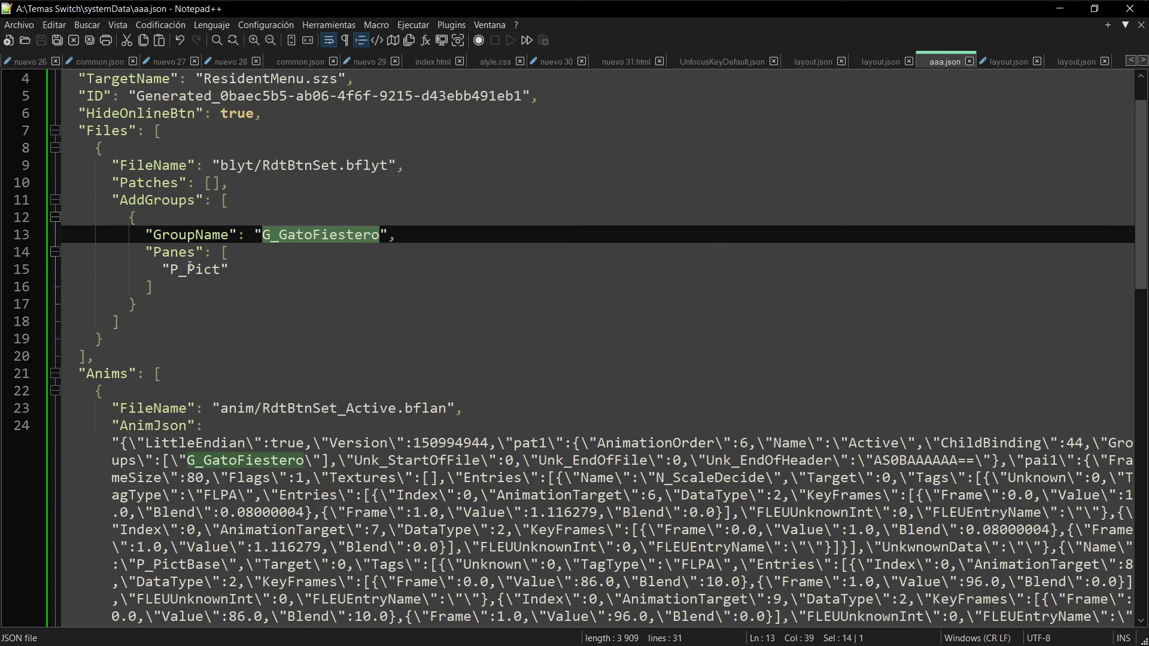
pyautogui.doubleClick(191, 268)
pyautogui.scroll(-2, 215, 282)
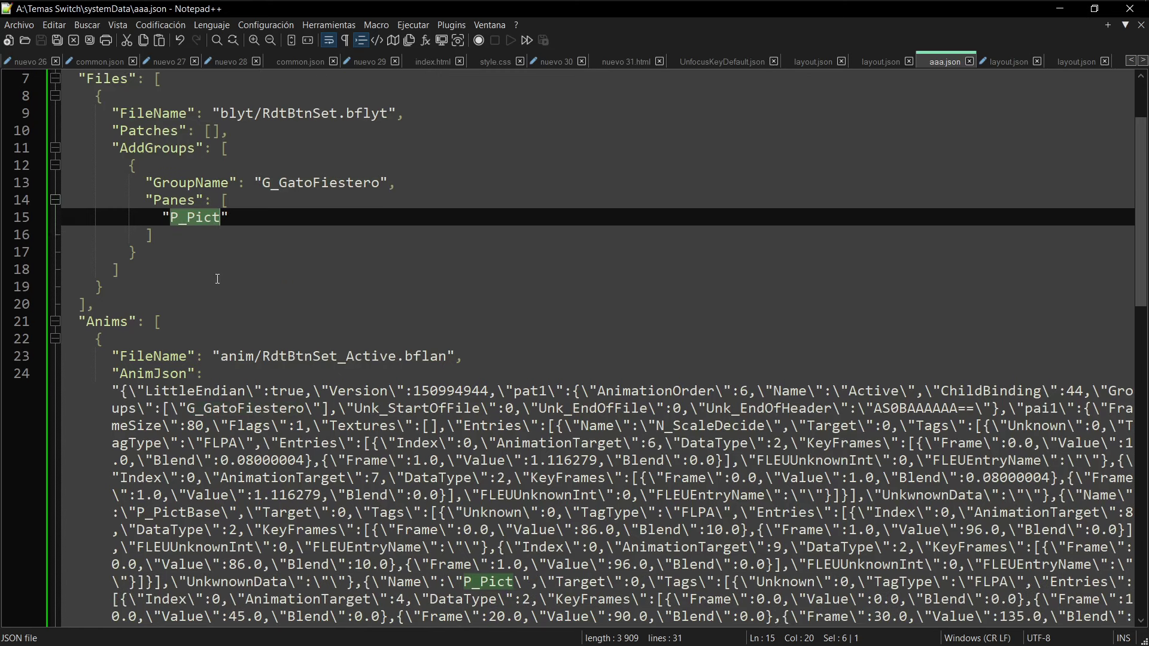
pyautogui.doubleClick(363, 306)
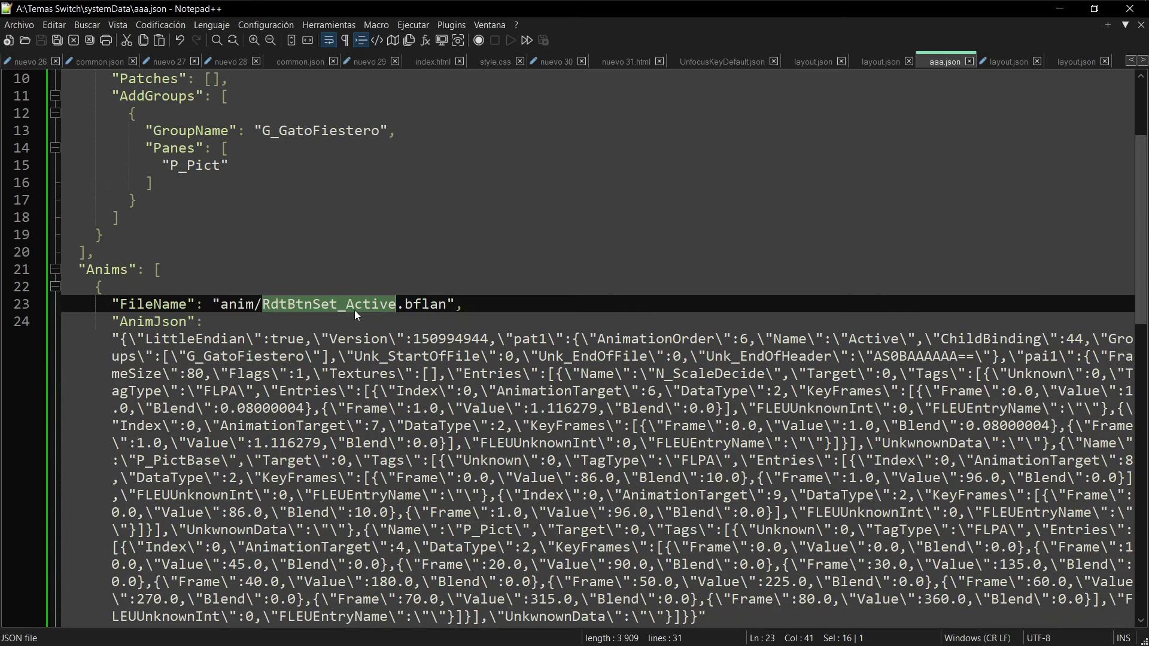
pyautogui.scroll(-8, 357, 314)
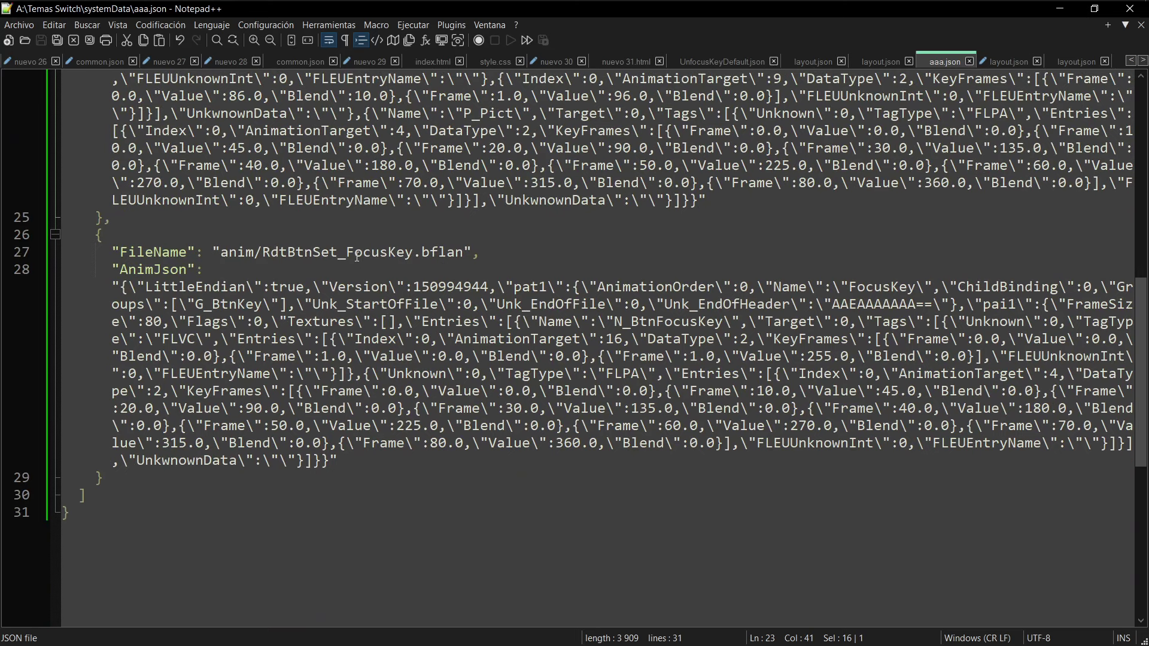
pyautogui.scroll(10, 358, 256)
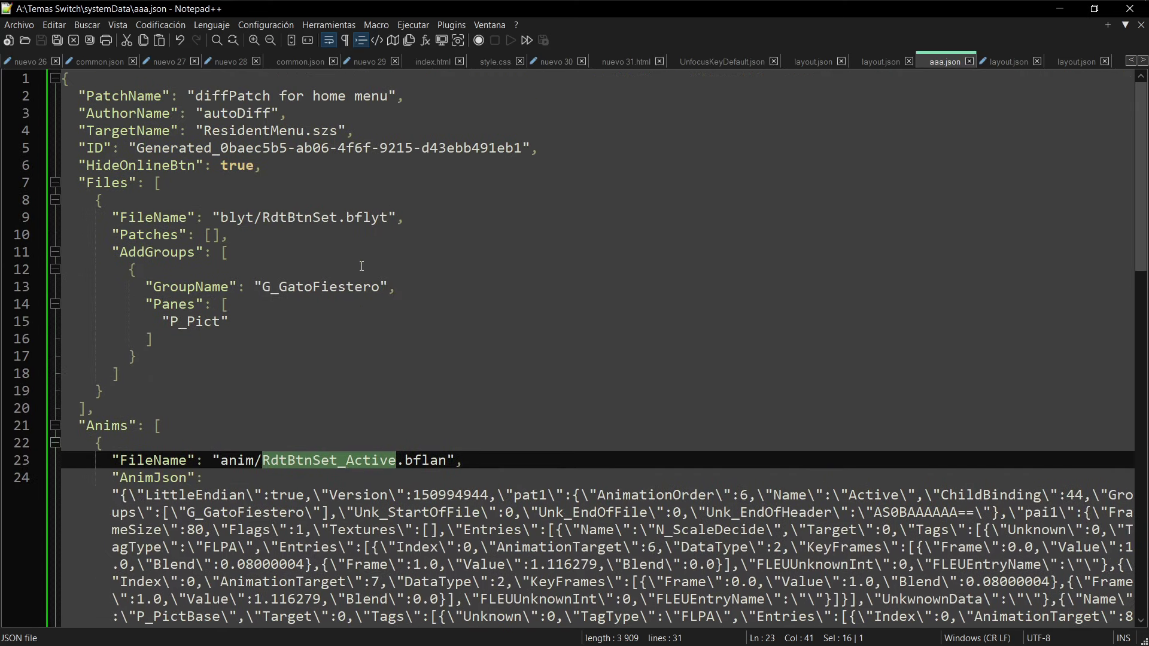
pyautogui.scroll(-1, 347, 275)
pyautogui.scroll(1, 331, 286)
pyautogui.click(330, 287)
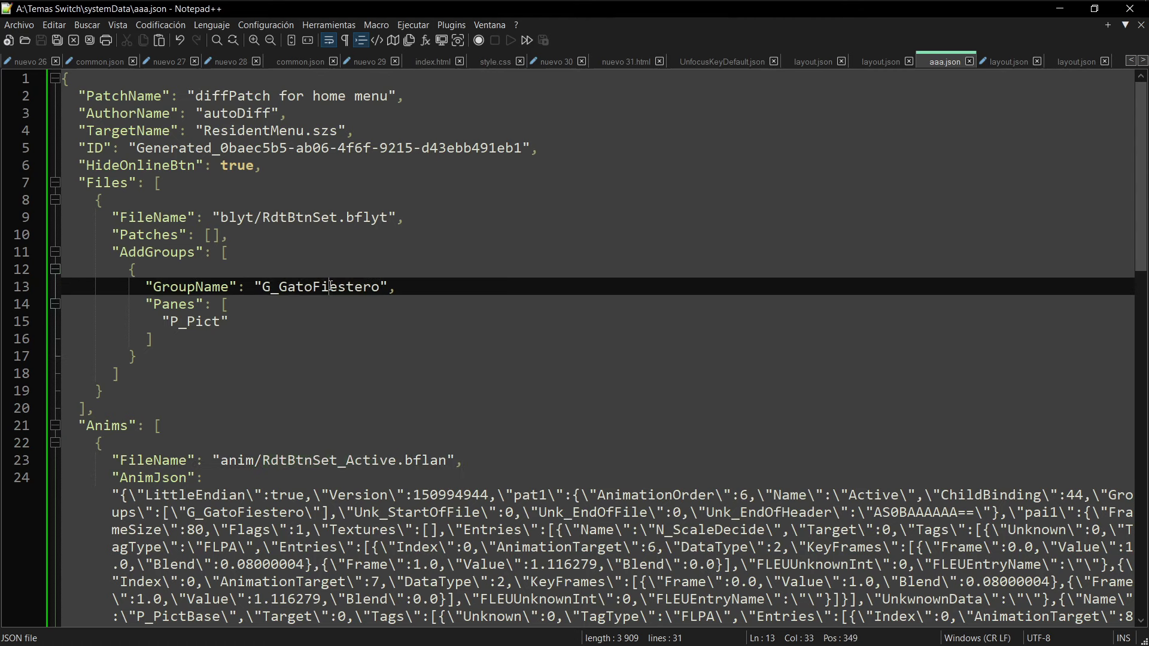
# - Upload aaa.nxtheme to the Switch through FileZilla
pyautogui.hotkey('alt', 'Tab')
pyautogui.doubleClick(60, 369)
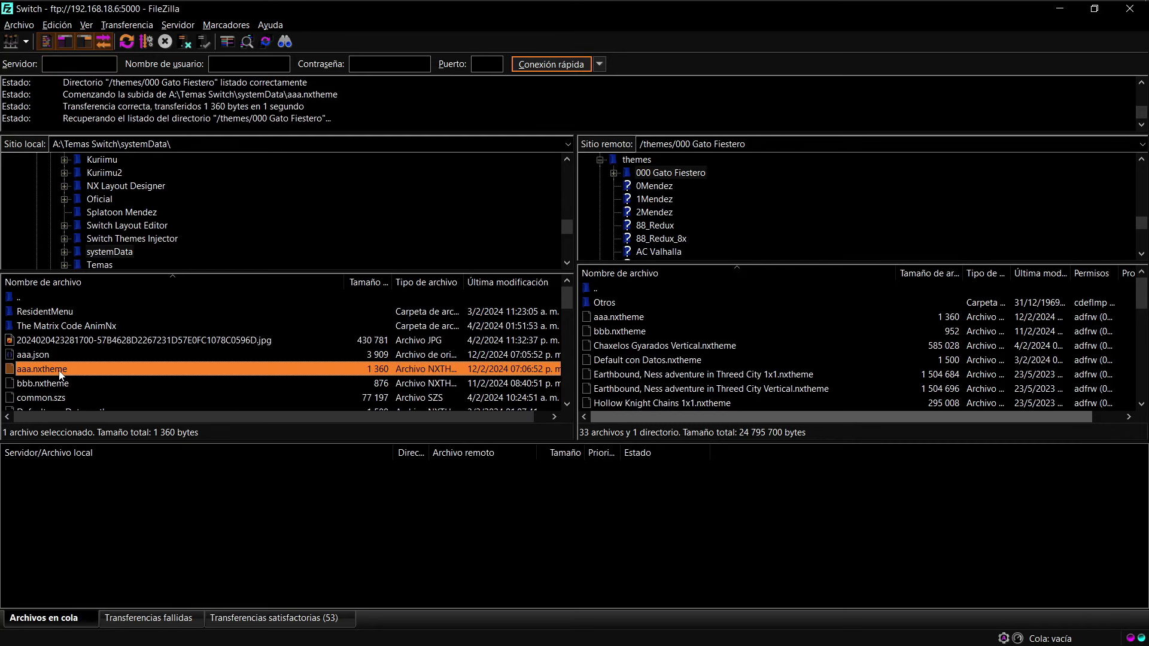
pyautogui.hotkey('alt', 'Tab')
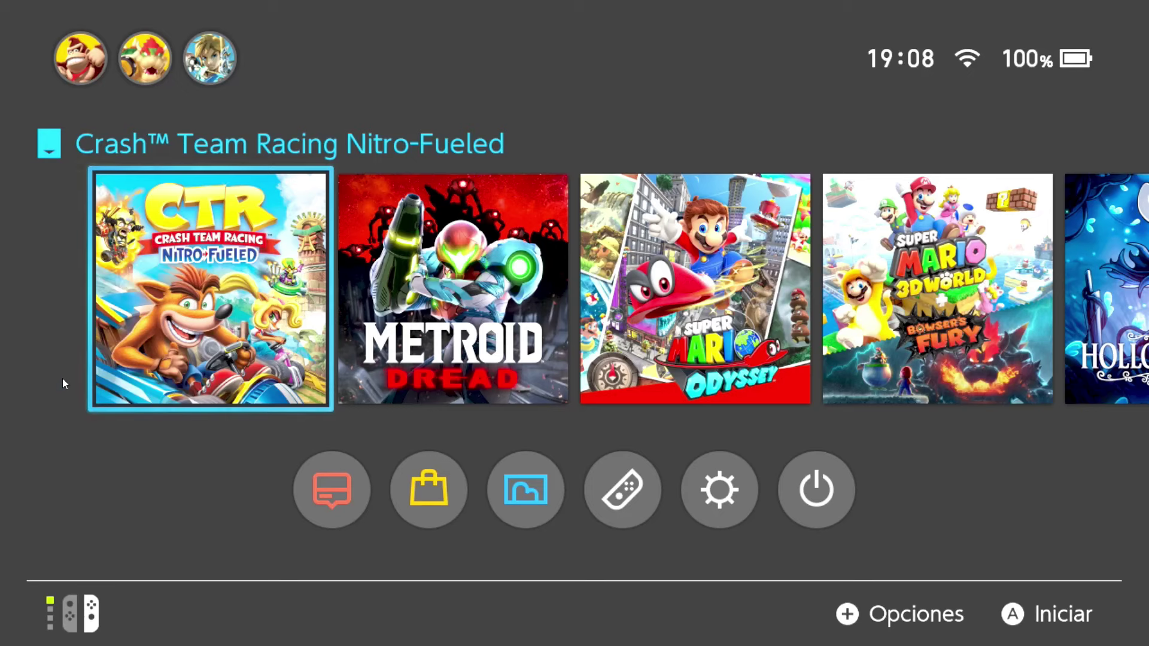